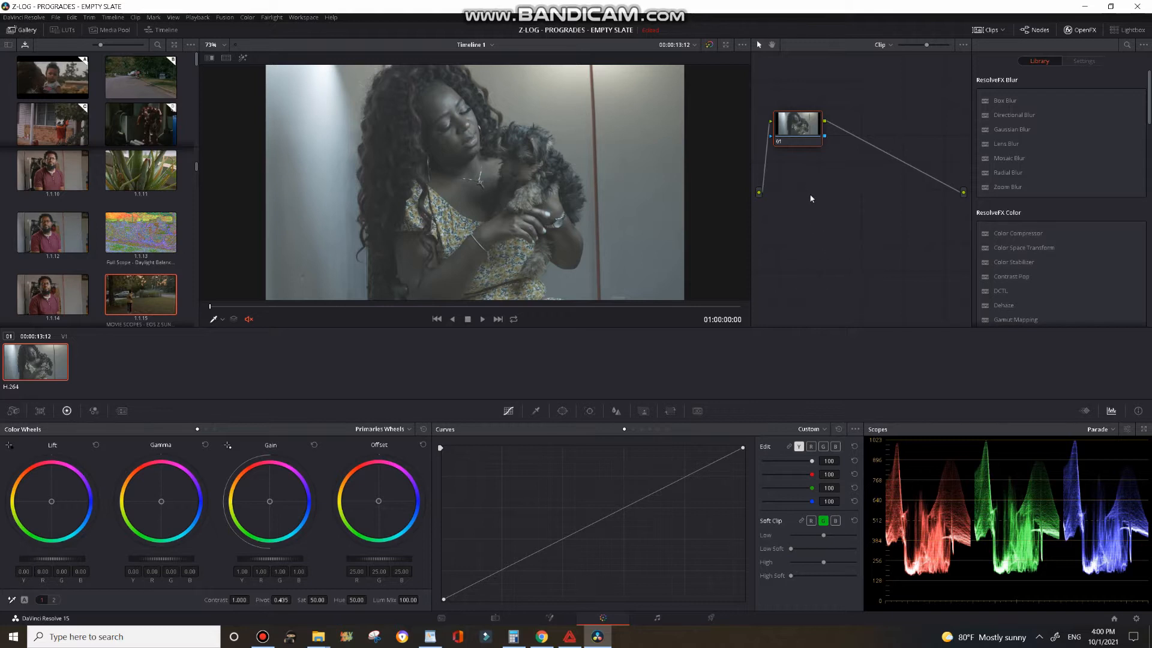
# Step: Add two serial nodes after node 01 and arrange the three nodes in a row
pyautogui.moveTo(805, 137); pyautogui.dragTo(801, 160)
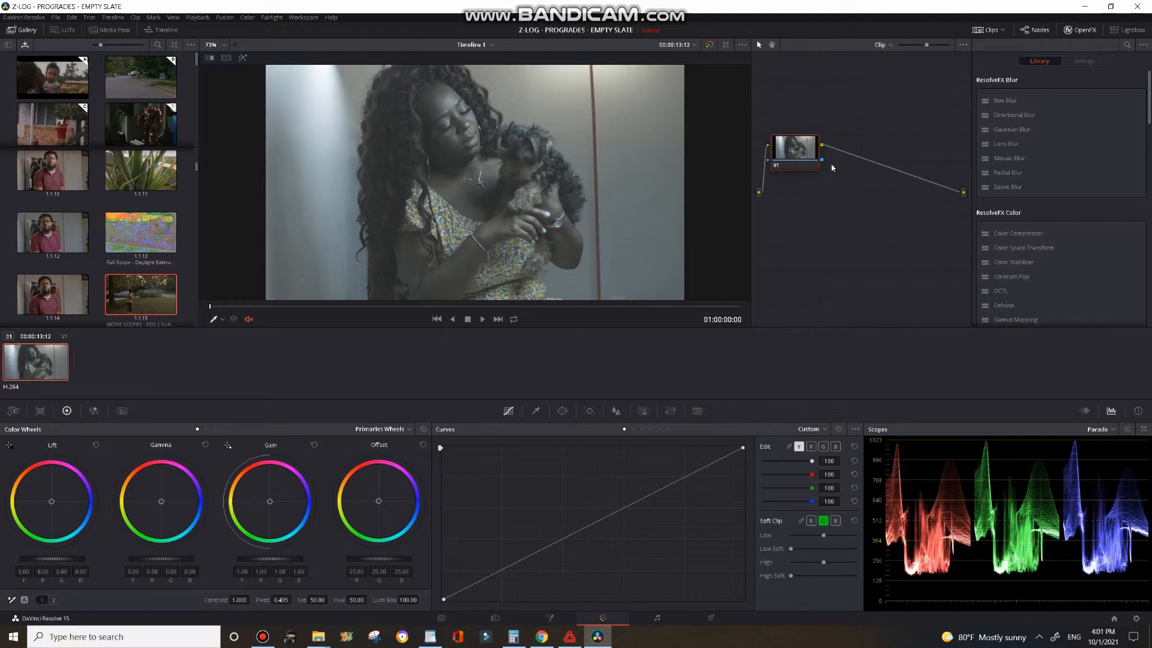
pyautogui.moveTo(810, 162); pyautogui.dragTo(810, 165)
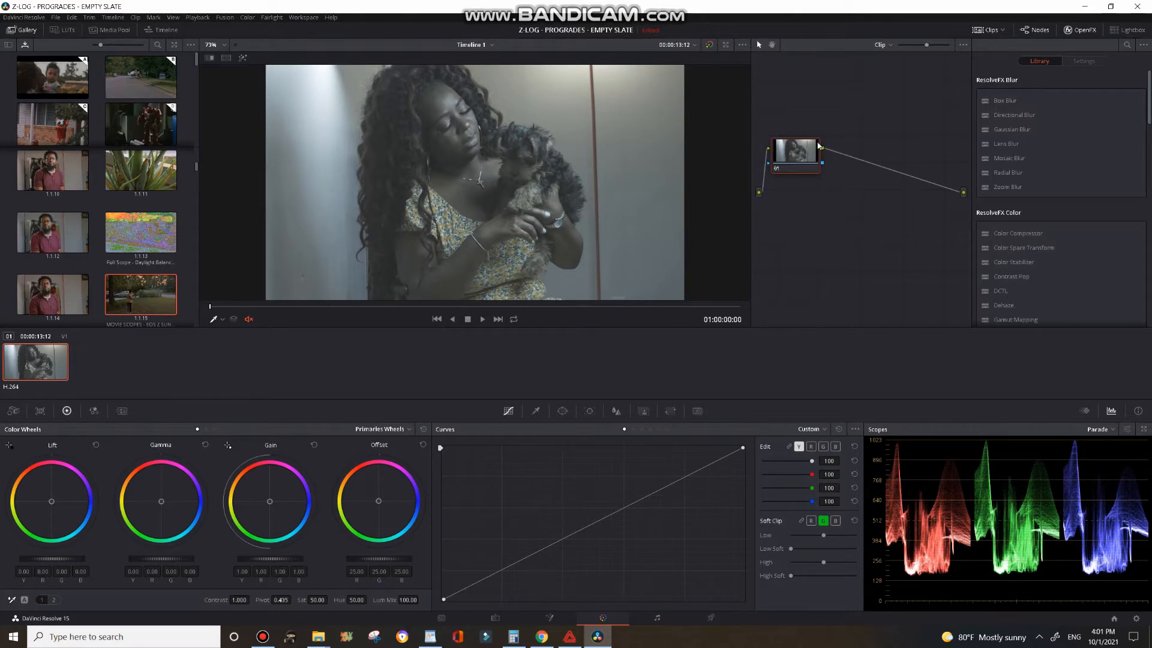
pyautogui.hotkey('alt', 's')
pyautogui.hotkey('alt', 's')
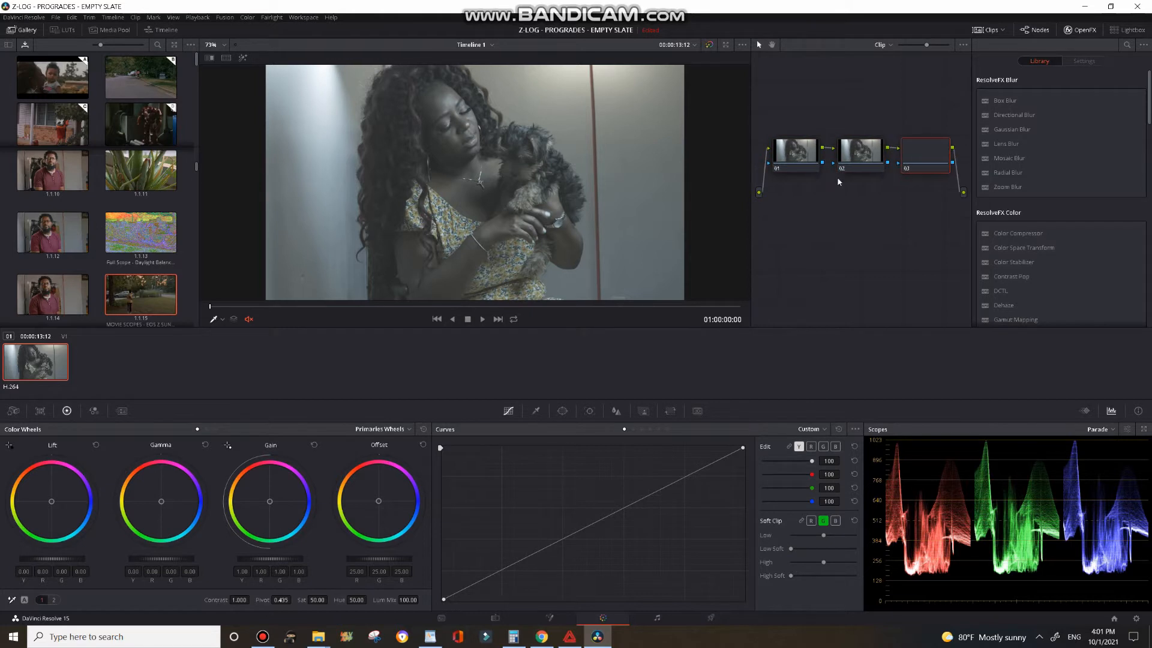
pyautogui.moveTo(806, 155); pyautogui.dragTo(796, 148)
pyautogui.moveTo(860, 157); pyautogui.dragTo(860, 143)
pyautogui.moveTo(924, 157); pyautogui.dragTo(917, 138)
pyautogui.moveTo(850, 143); pyautogui.dragTo(856, 150)
pyautogui.moveTo(794, 145); pyautogui.dragTo(797, 140)
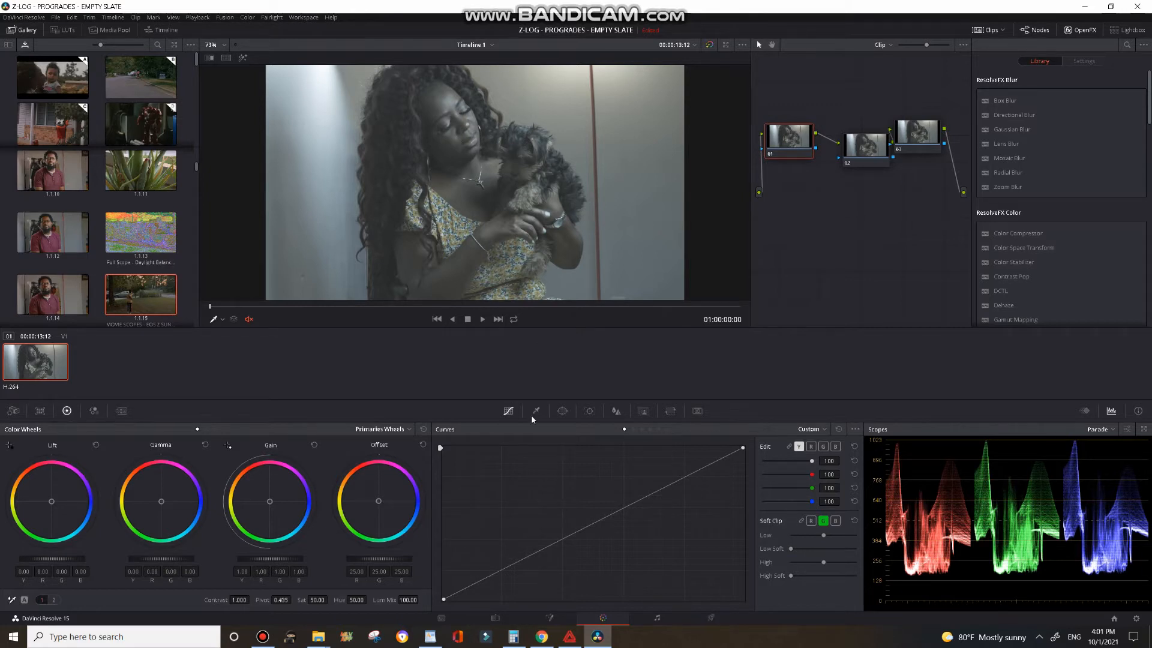
# Step: On node 01, set saturation to 0 and add a curve midpoint, pulling the black point right to deepen the shadows
pyautogui.moveTo(318, 600); pyautogui.dragTo(161, 519)
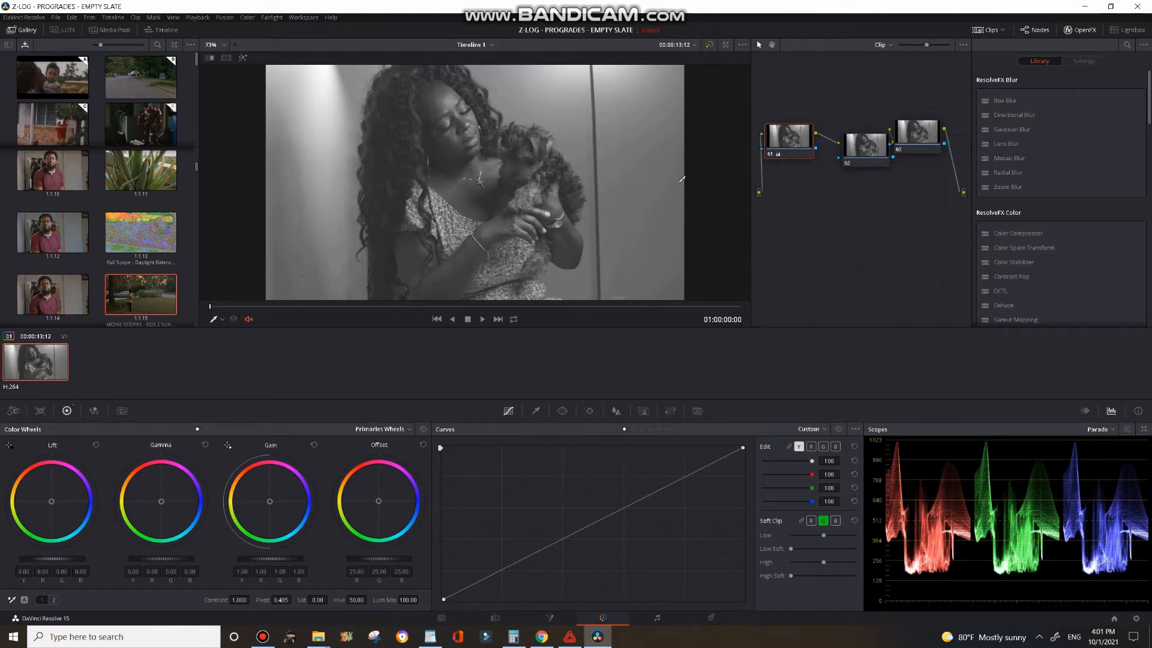
pyautogui.click(563, 539)
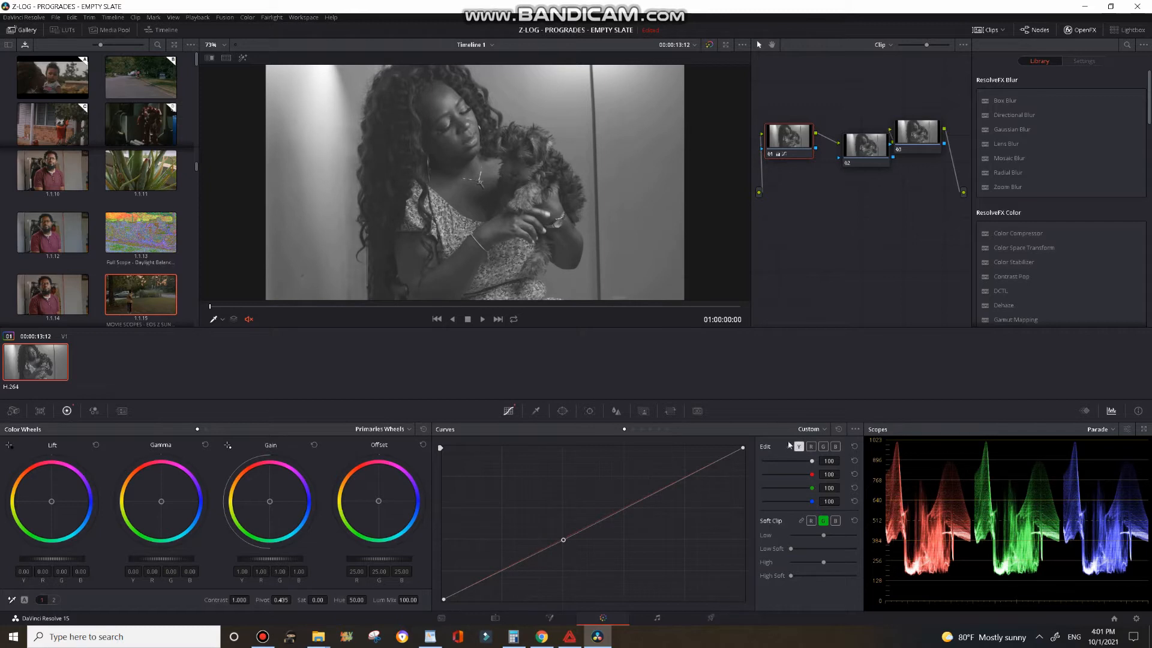
pyautogui.click(508, 411)
pyautogui.moveTo(442, 599); pyautogui.dragTo(496, 611)
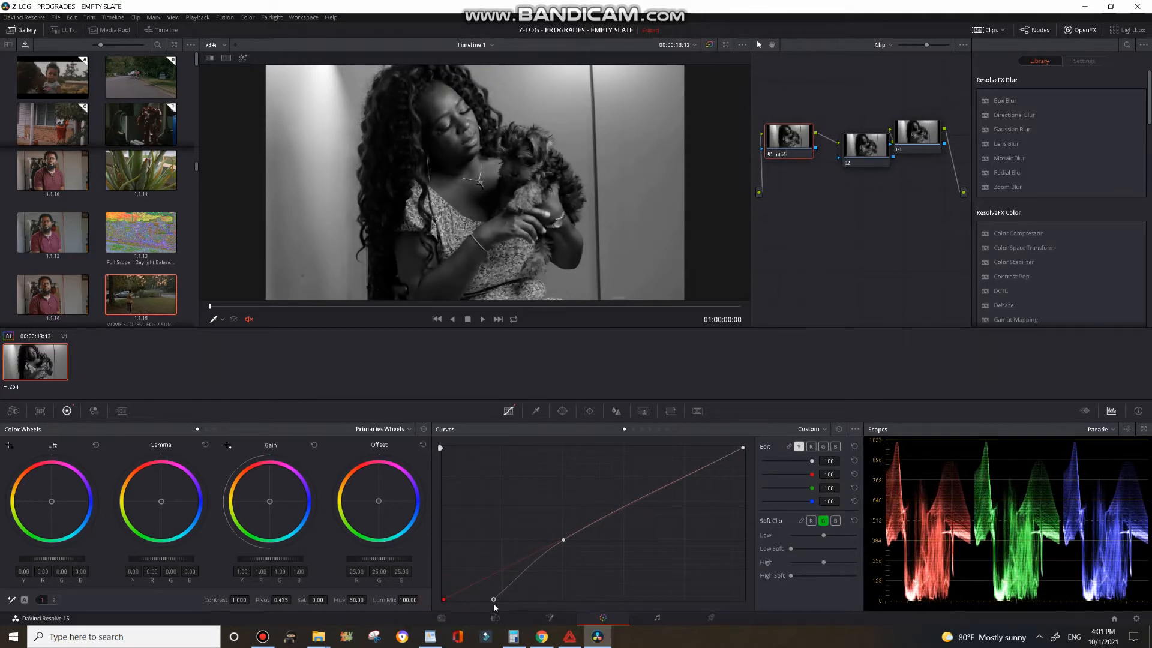
pyautogui.moveTo(492, 604); pyautogui.dragTo(480, 605)
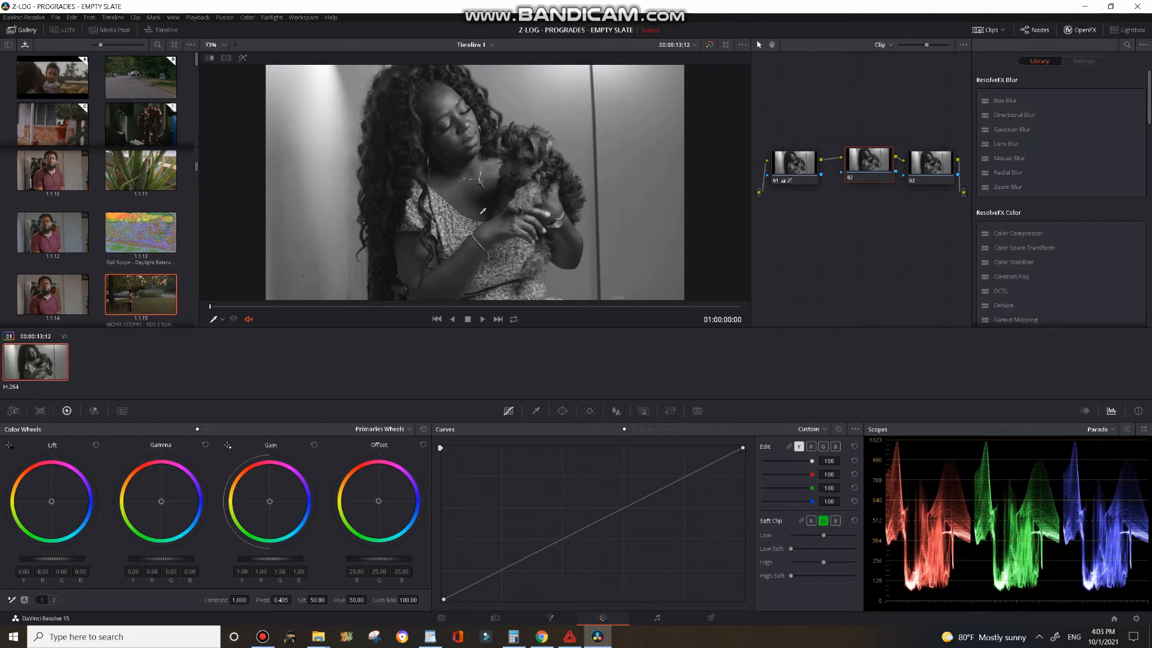
# Step: Play back the clip to review it, then raise node 01's saturation to about 50
pyautogui.click(482, 321)
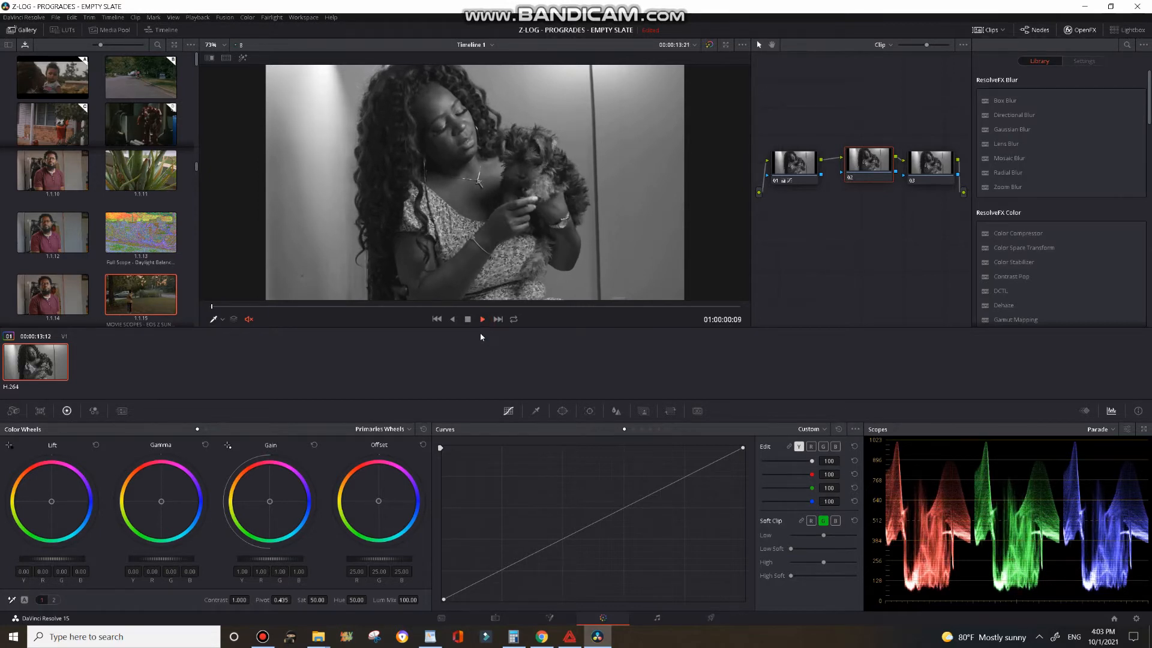
pyautogui.click(468, 320)
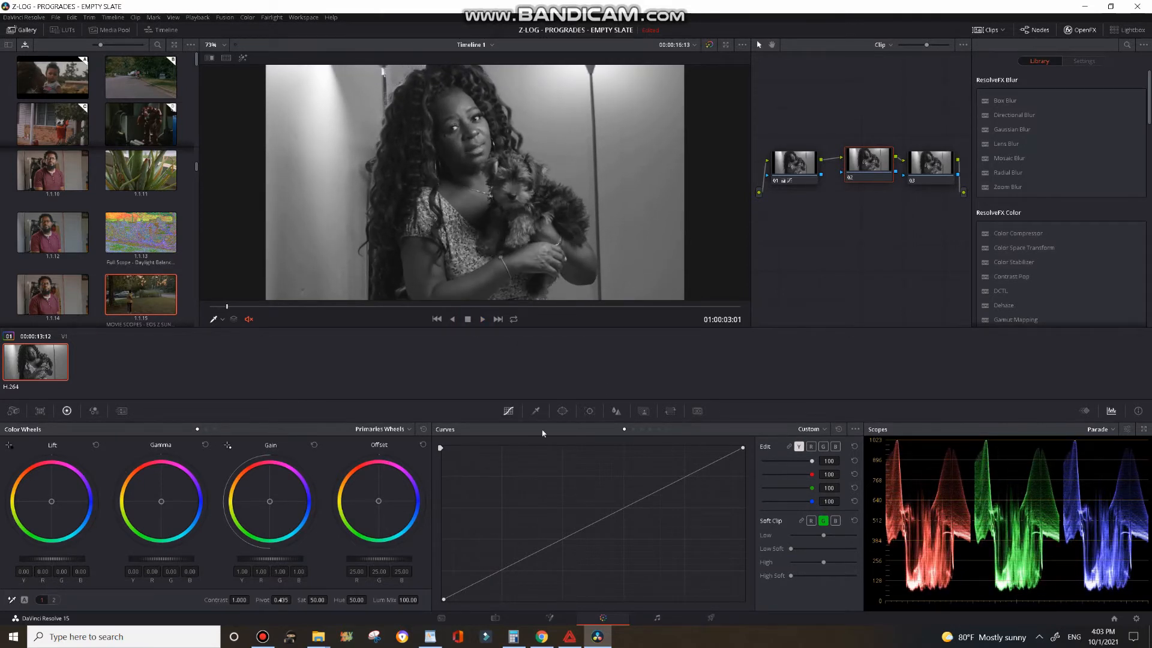
pyautogui.moveTo(788, 163); pyautogui.dragTo(785, 158)
pyautogui.moveTo(315, 599); pyautogui.dragTo(330, 600)
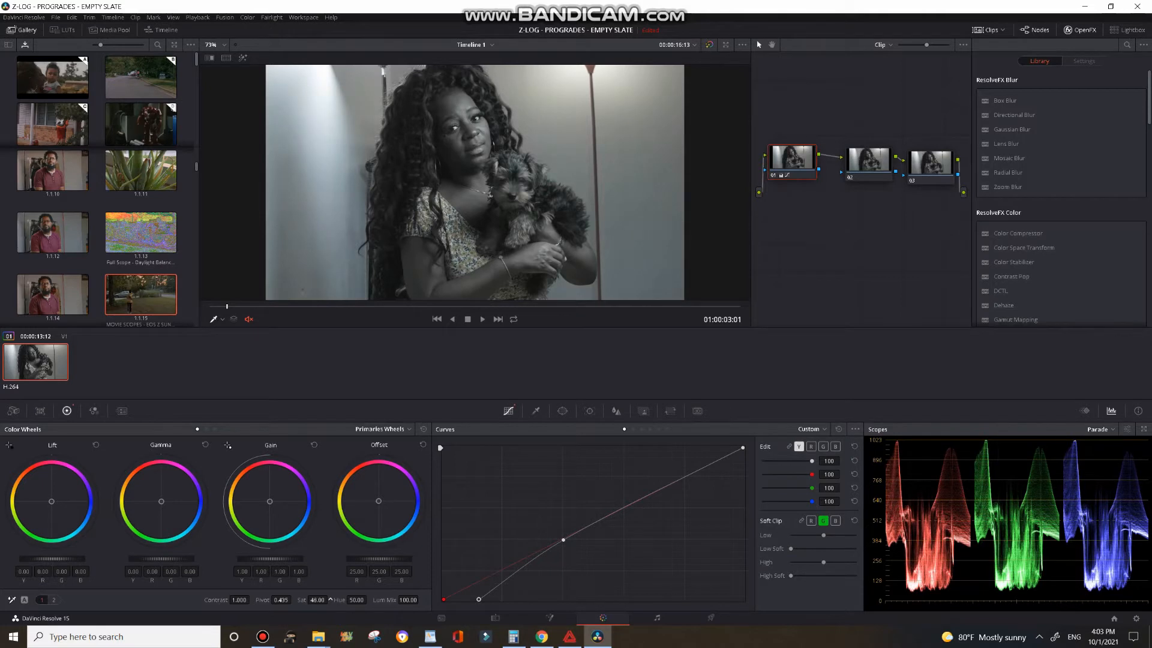
pyautogui.moveTo(330, 599); pyautogui.dragTo(430, 608)
pyautogui.moveTo(317, 599); pyautogui.dragTo(330, 599)
# Step: Step through the three nodes to compare their individual grades
pyautogui.click(866, 161)
pyautogui.click(787, 166)
pyautogui.moveTo(873, 167); pyautogui.dragTo(867, 163)
pyautogui.click(927, 164)
pyautogui.click(868, 168)
pyautogui.click(801, 150)
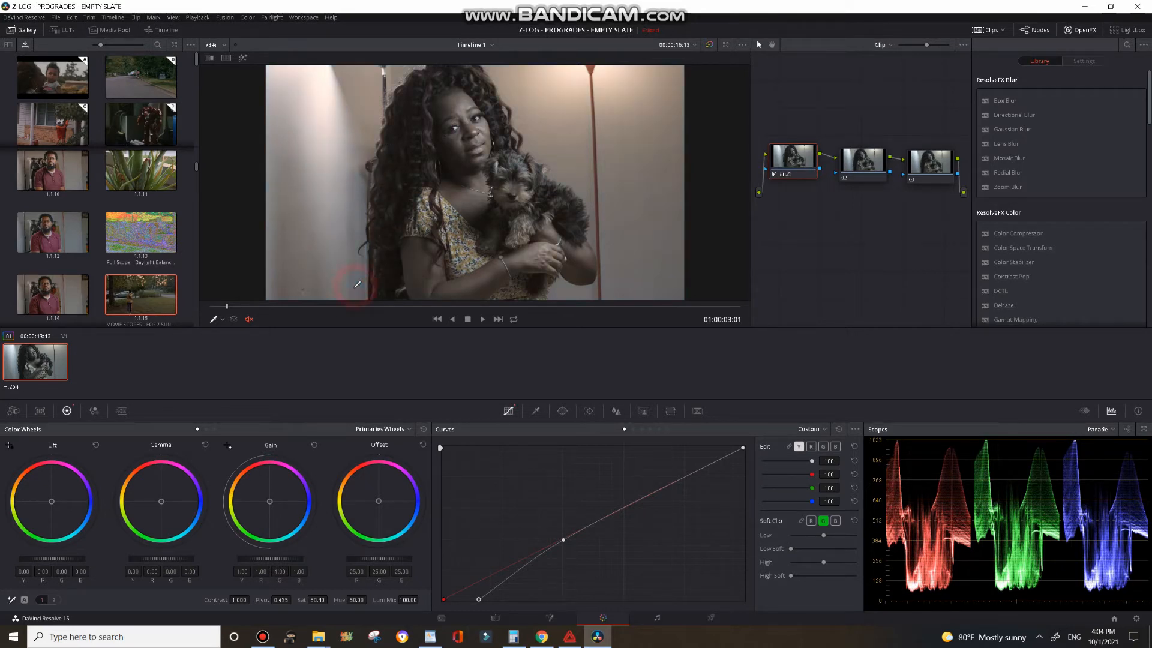
# Step: On node 01, white-balance the shot by sampling the grey wall with the picker at several spots
pyautogui.click(343, 249)
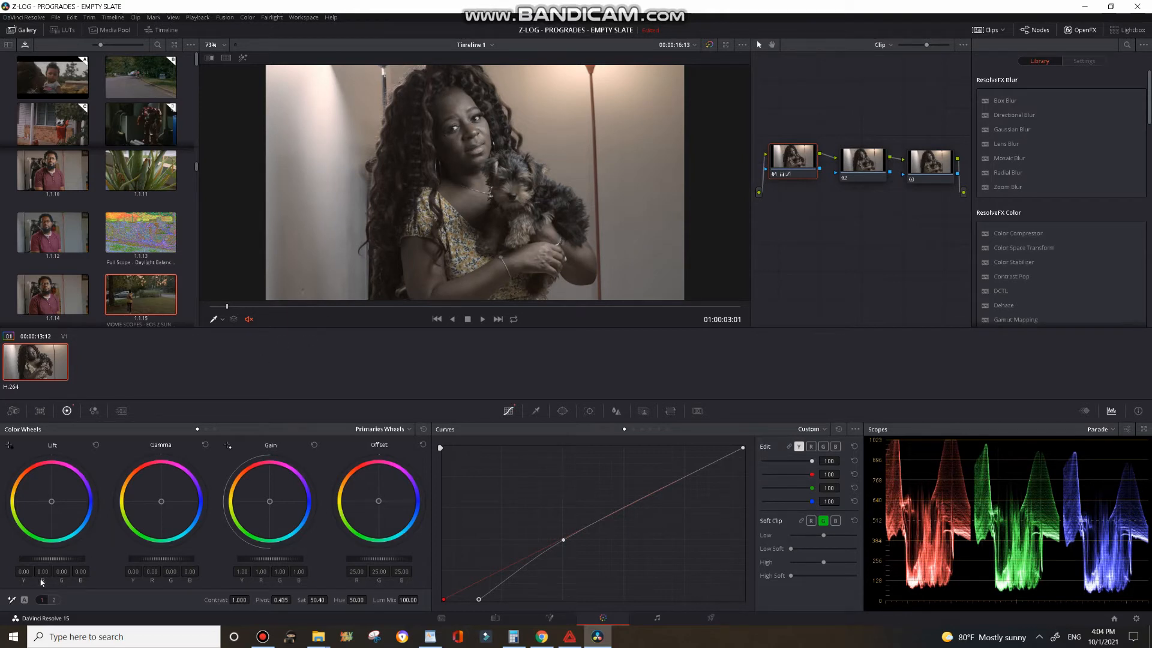
pyautogui.click(12, 600)
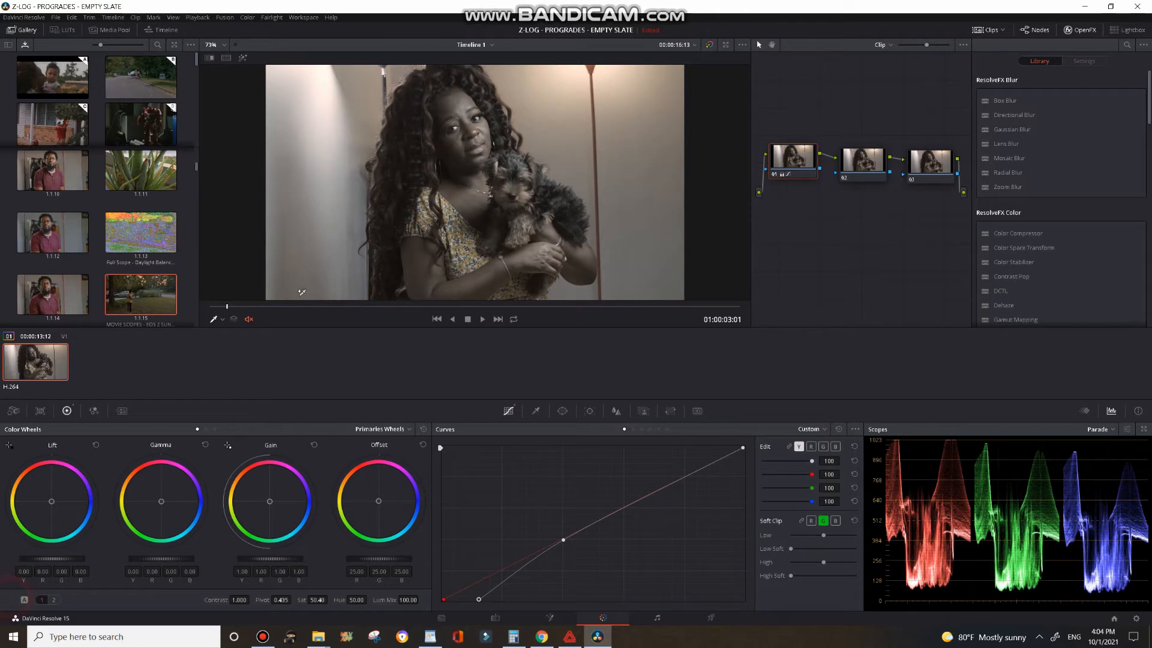
pyautogui.click(355, 224)
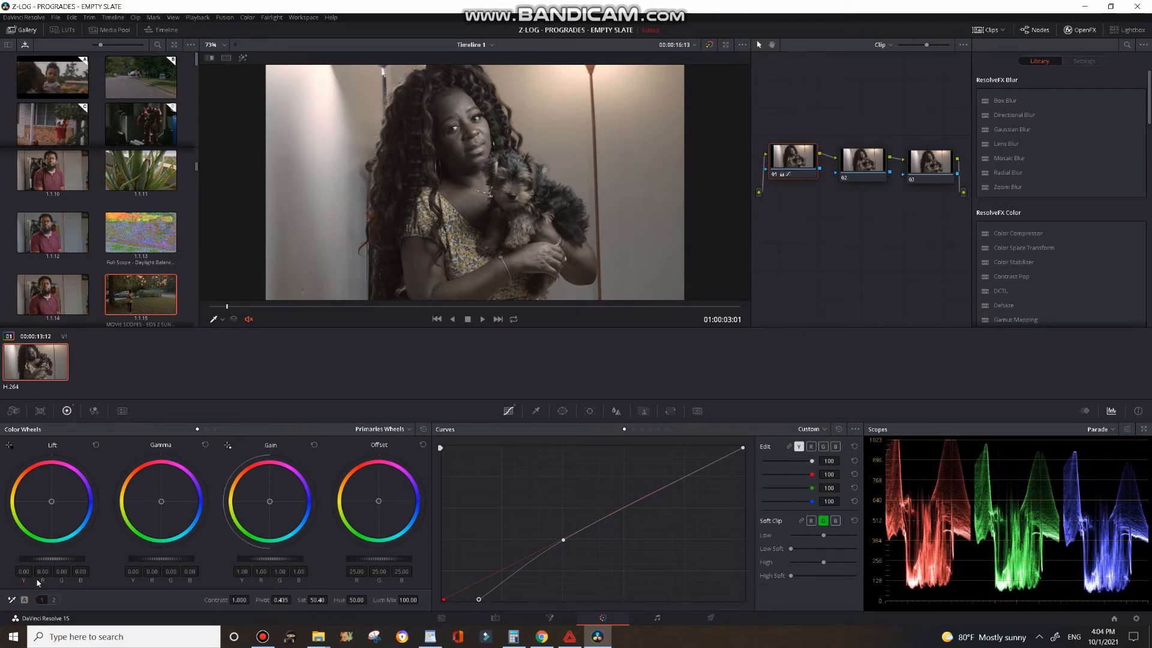
pyautogui.click(12, 600)
pyautogui.click(356, 277)
pyautogui.click(12, 600)
pyautogui.click(329, 113)
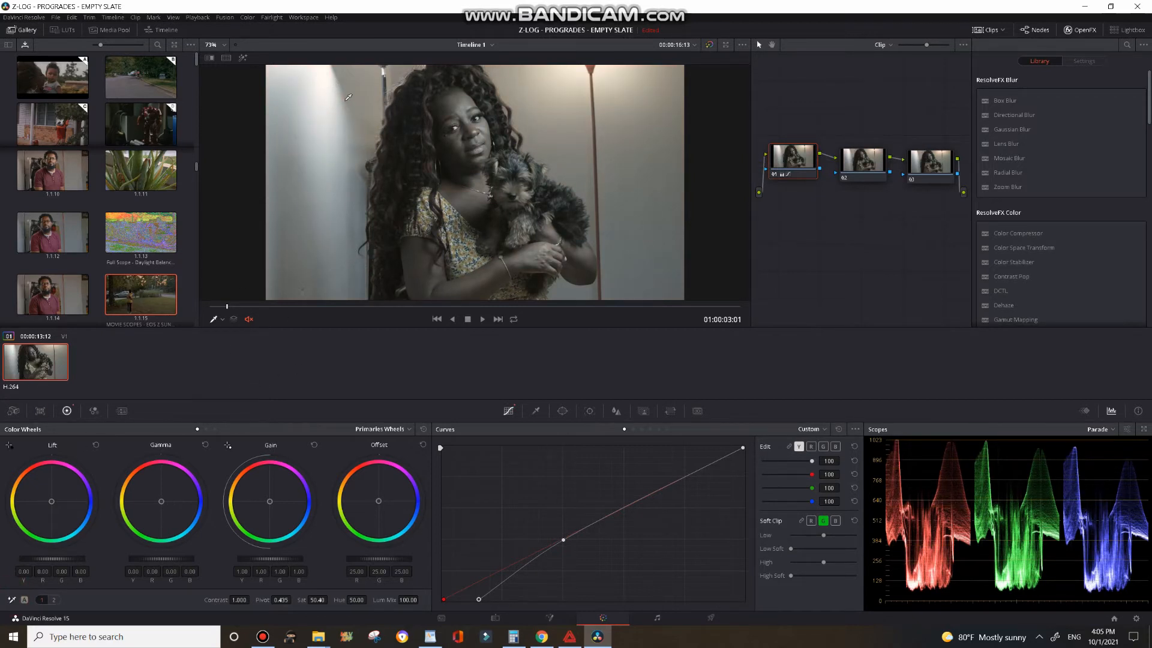
pyautogui.click(12, 600)
pyautogui.click(316, 270)
pyautogui.click(12, 600)
pyautogui.click(353, 280)
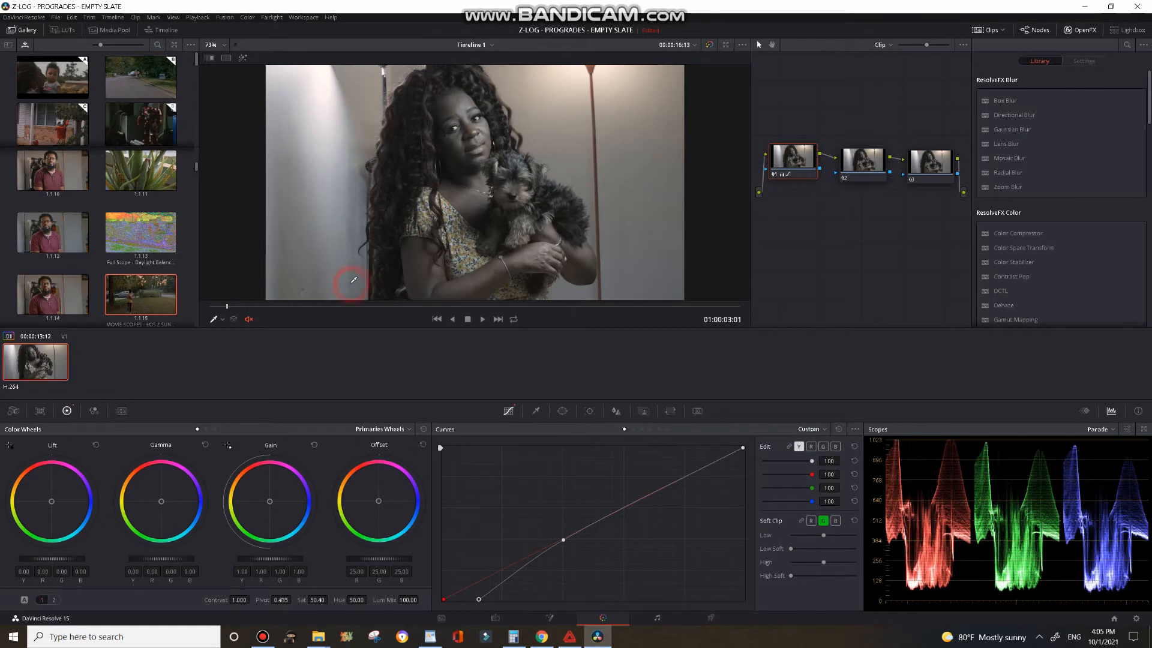
pyautogui.click(12, 600)
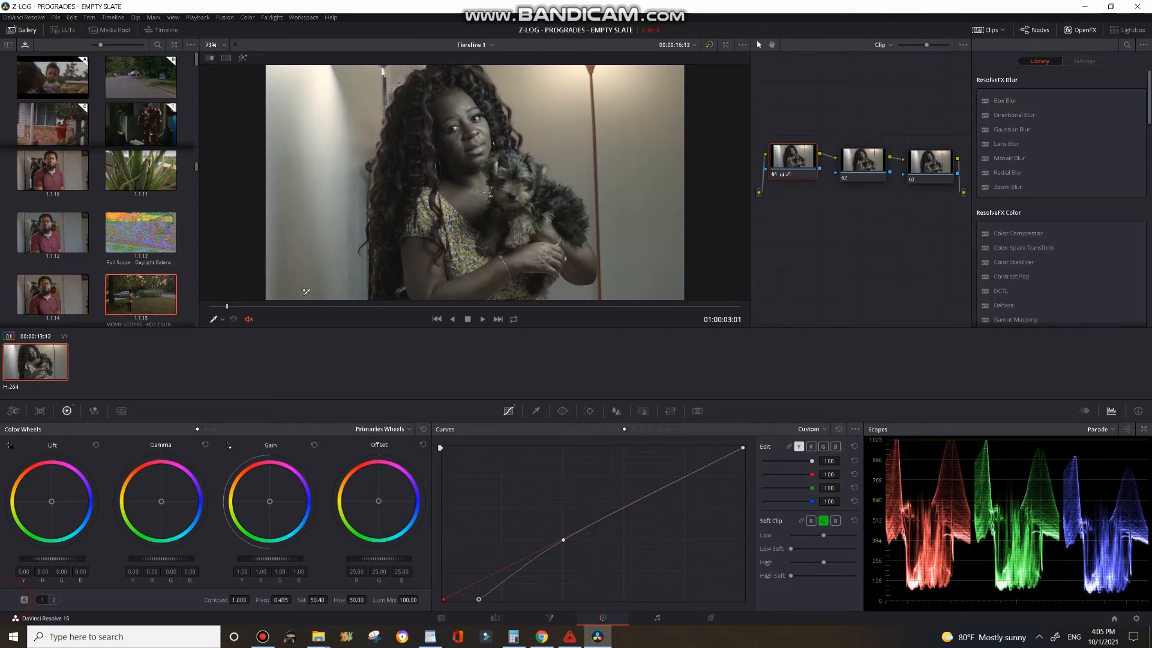
pyautogui.click(333, 267)
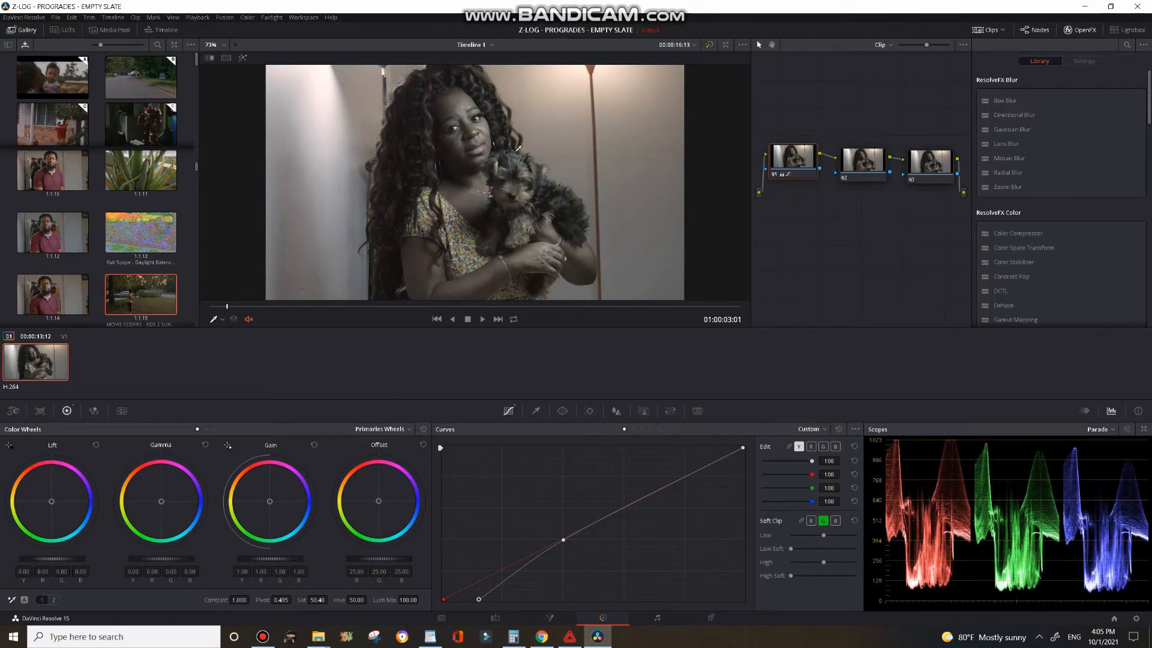
pyautogui.click(12, 600)
pyautogui.click(327, 276)
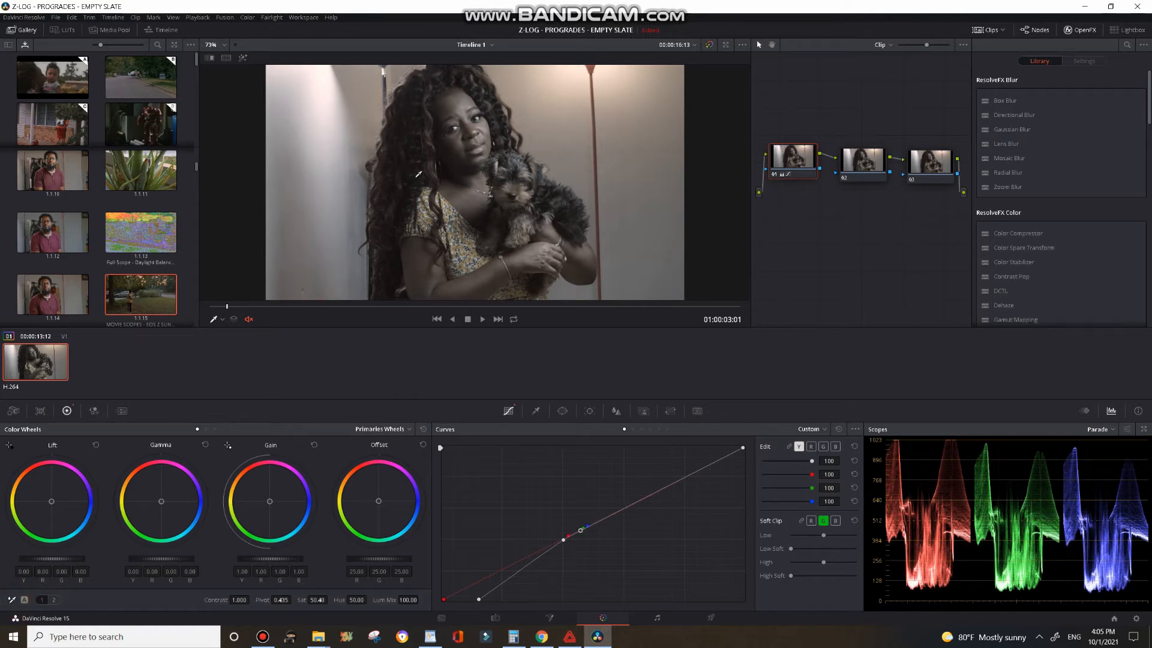
# Step: Select node 02 and set its Color Boost to 66.50
pyautogui.click(845, 168)
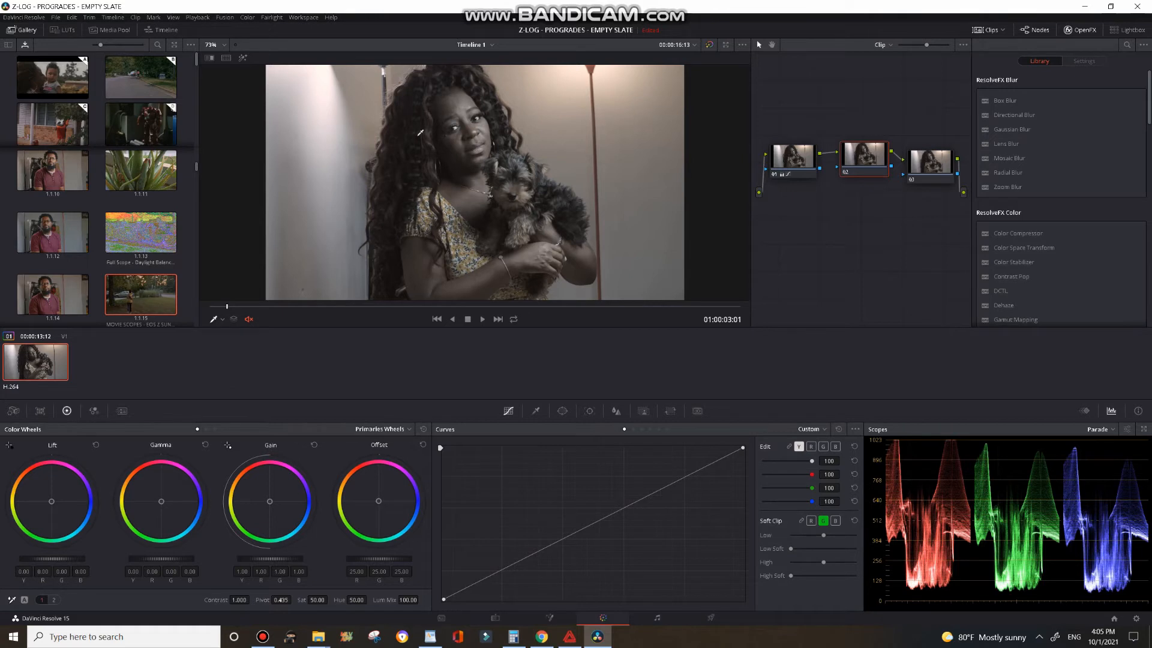
pyautogui.moveTo(856, 168); pyautogui.dragTo(852, 167)
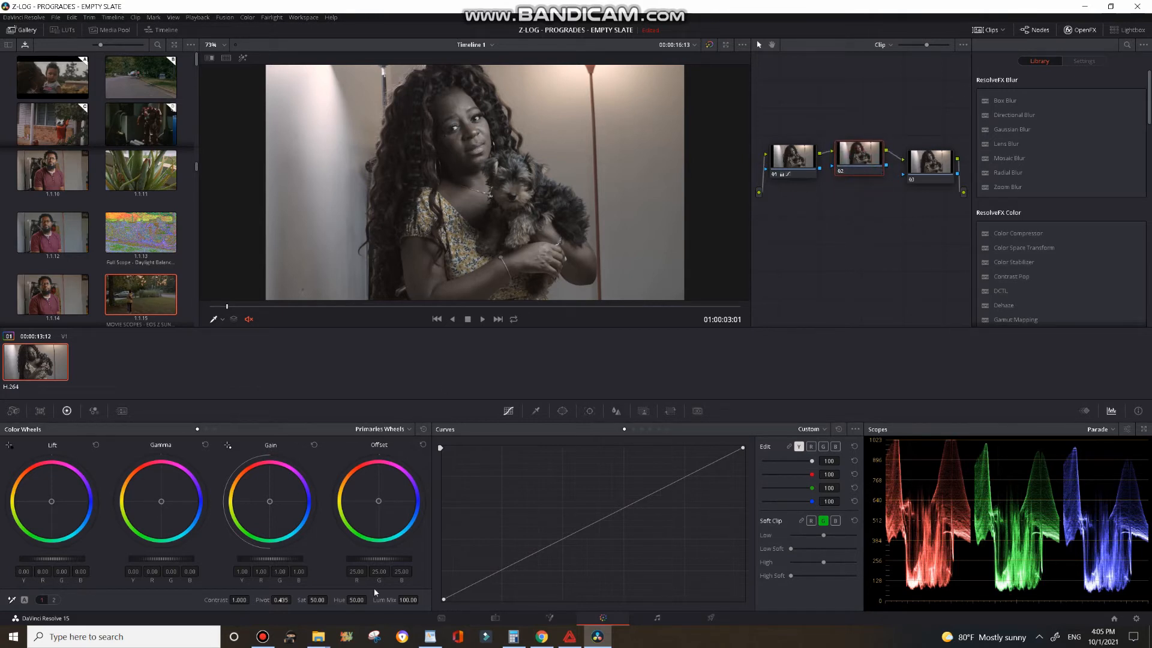
pyautogui.click(54, 600)
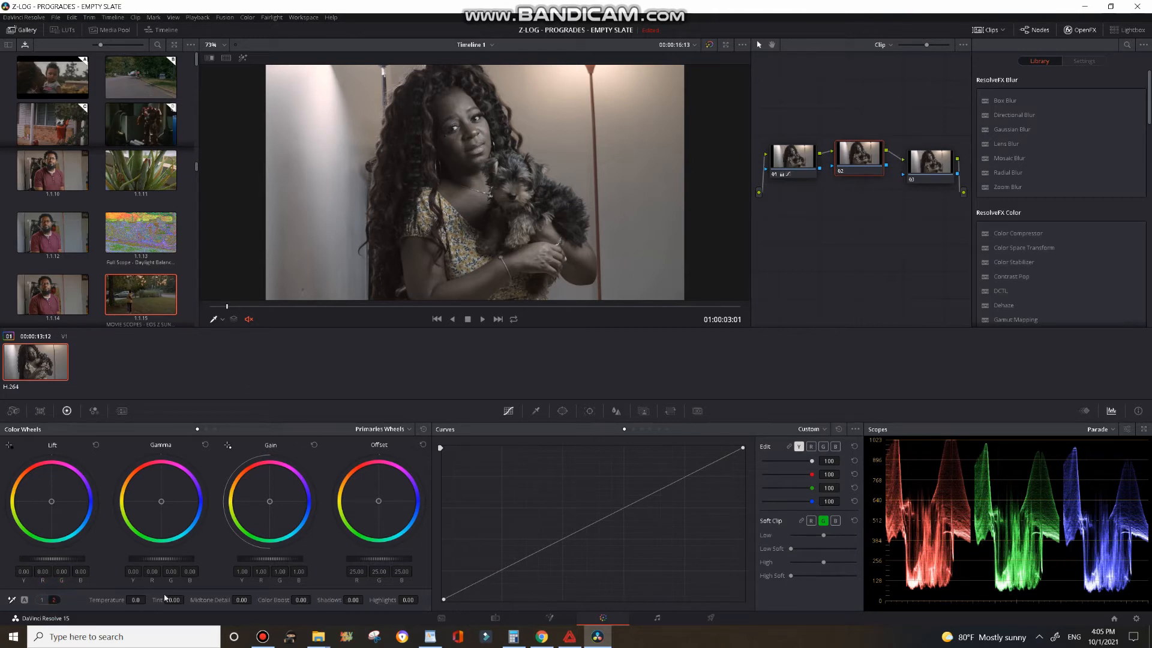
pyautogui.click(42, 599)
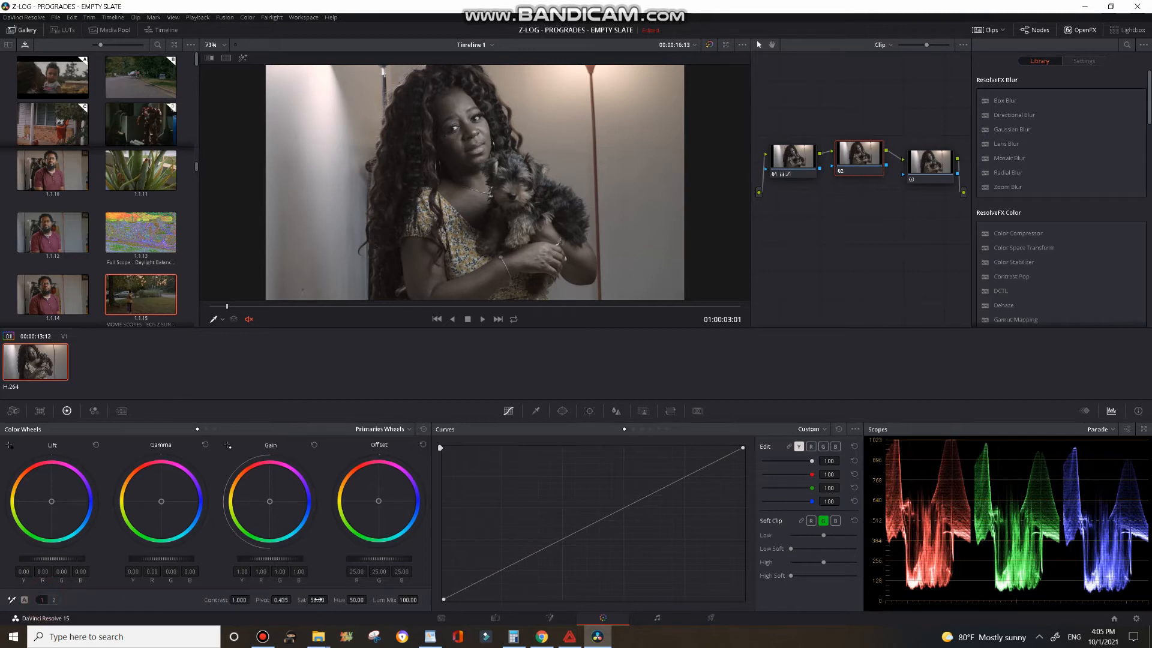
pyautogui.click(54, 600)
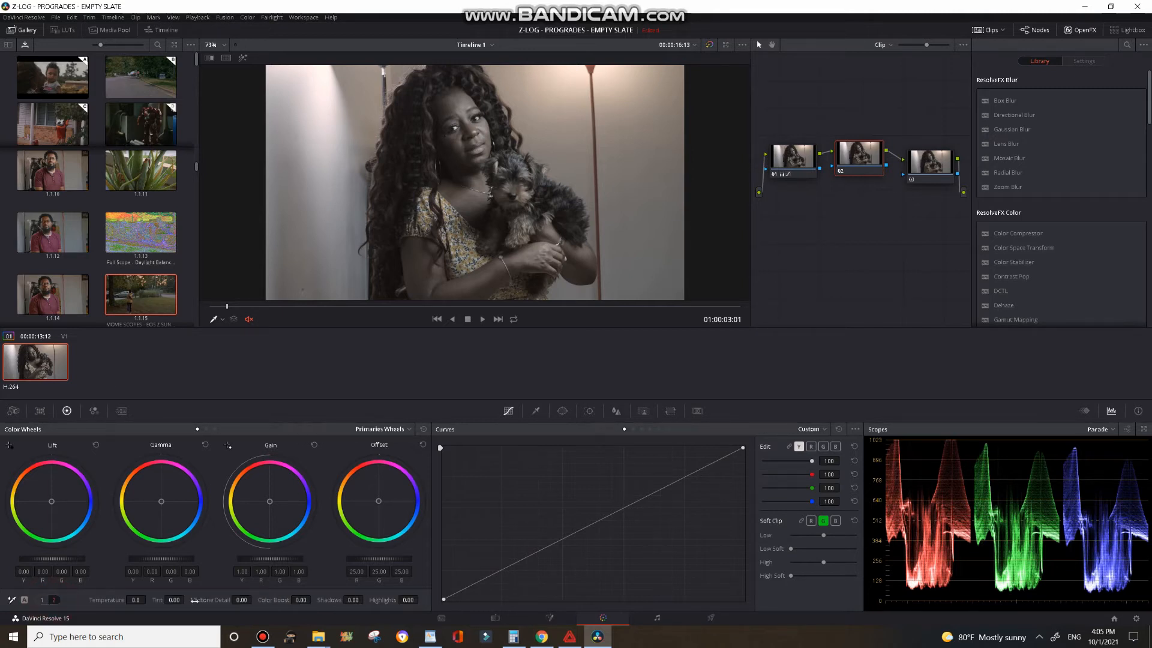
pyautogui.moveTo(292, 602); pyautogui.dragTo(325, 600)
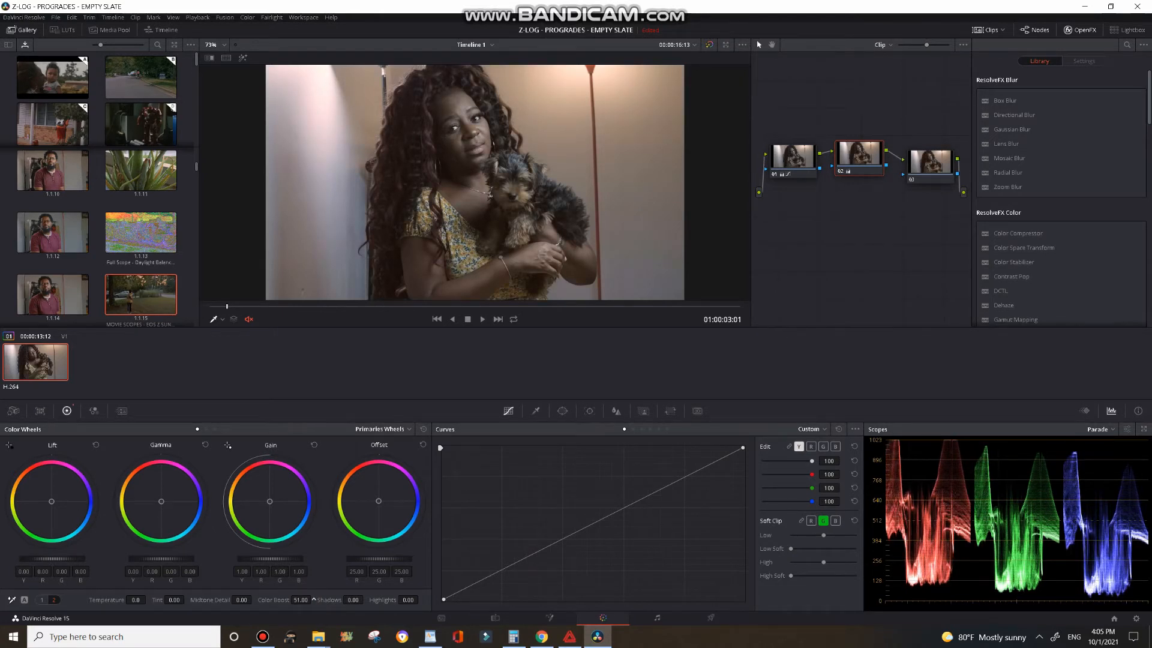
pyautogui.moveTo(313, 600); pyautogui.dragTo(313, 600)
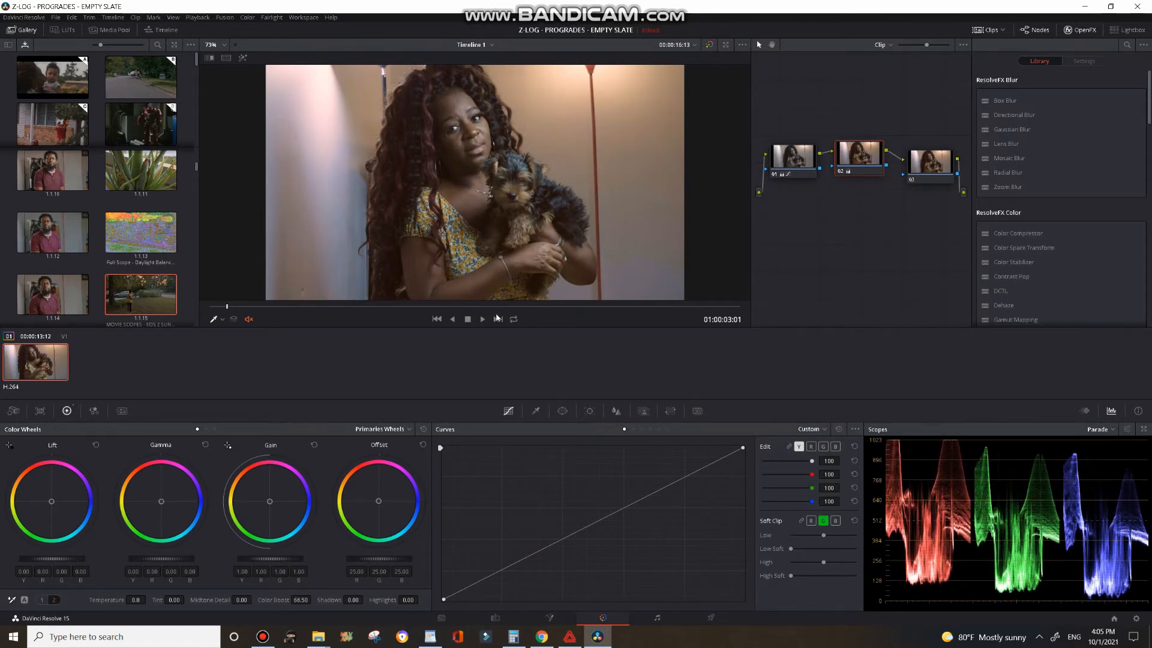
# Step: Play back the clip to review the graded result
pyautogui.click(479, 320)
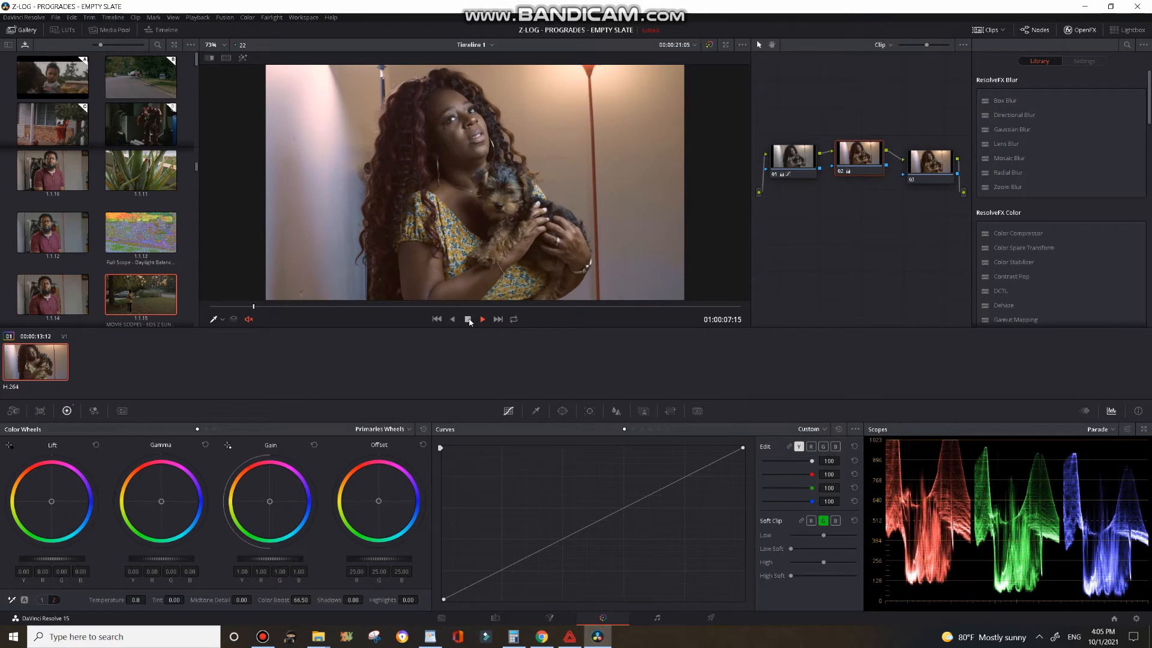
pyautogui.click(470, 321)
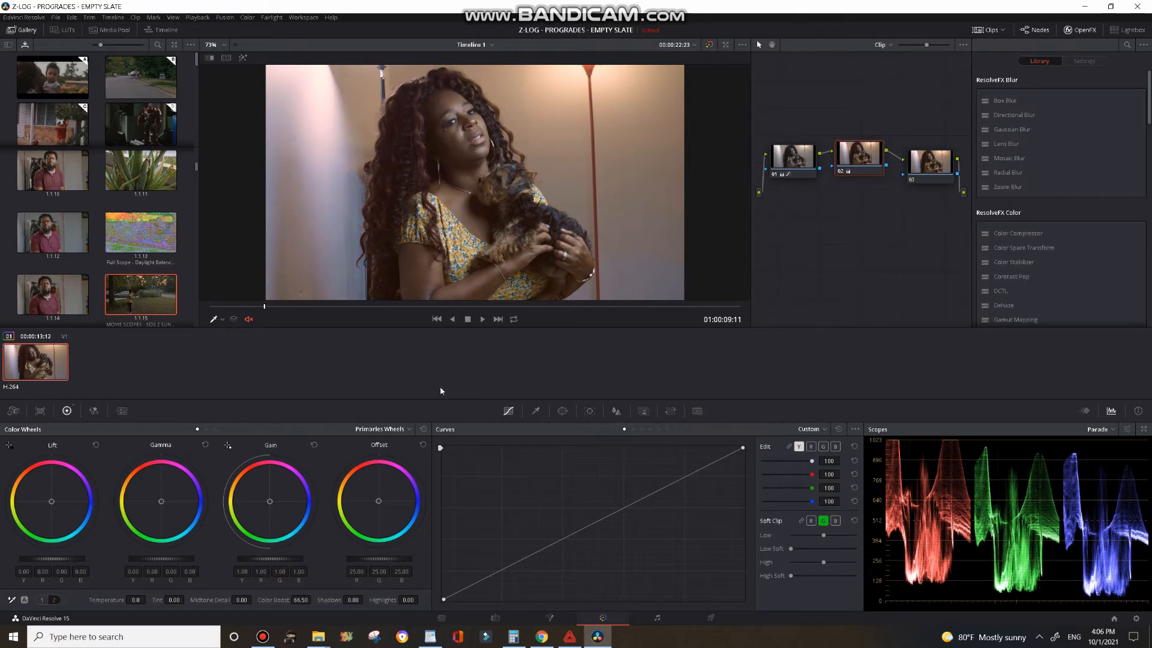
pyautogui.moveTo(931, 153); pyautogui.dragTo(922, 148)
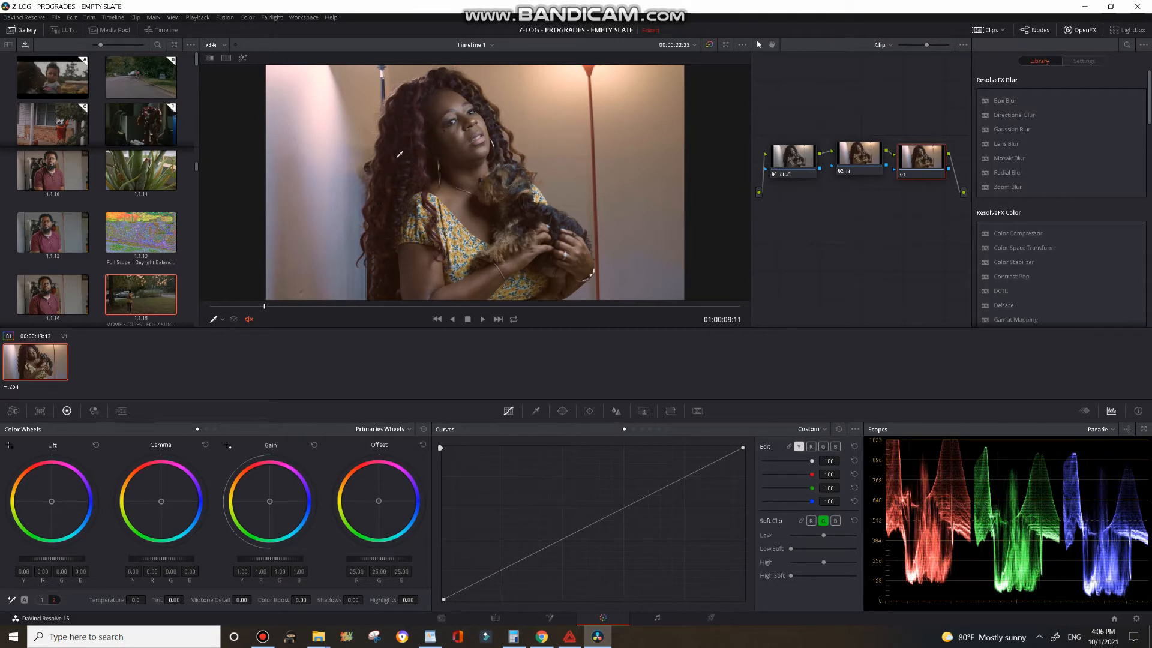
pyautogui.click(482, 319)
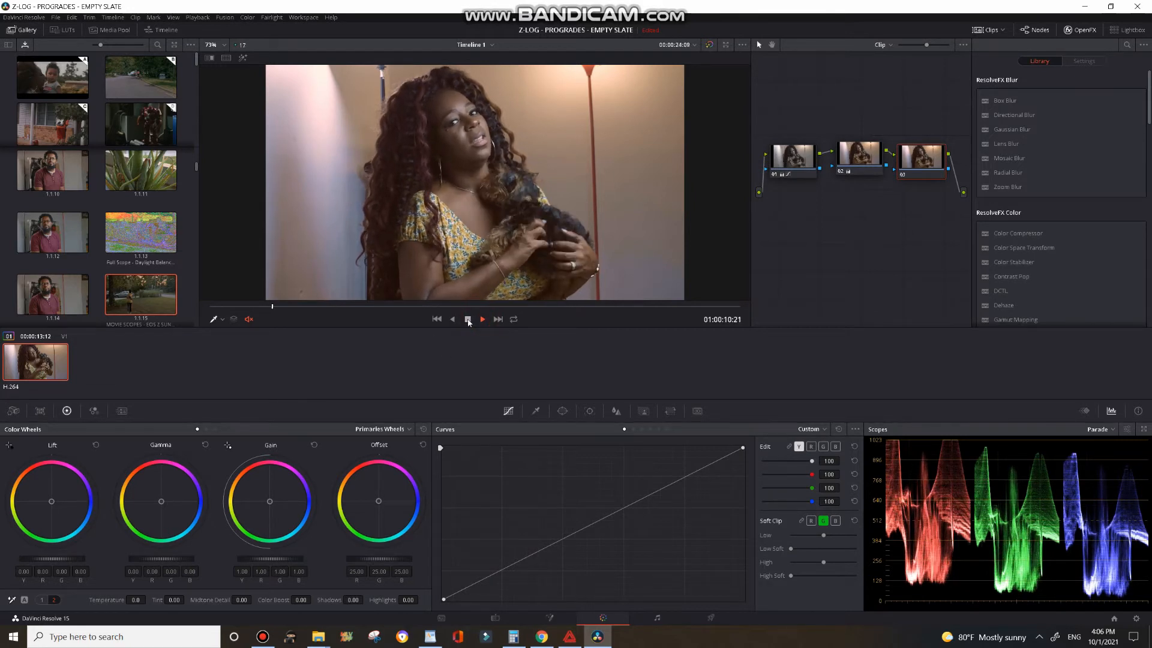
pyautogui.click(468, 320)
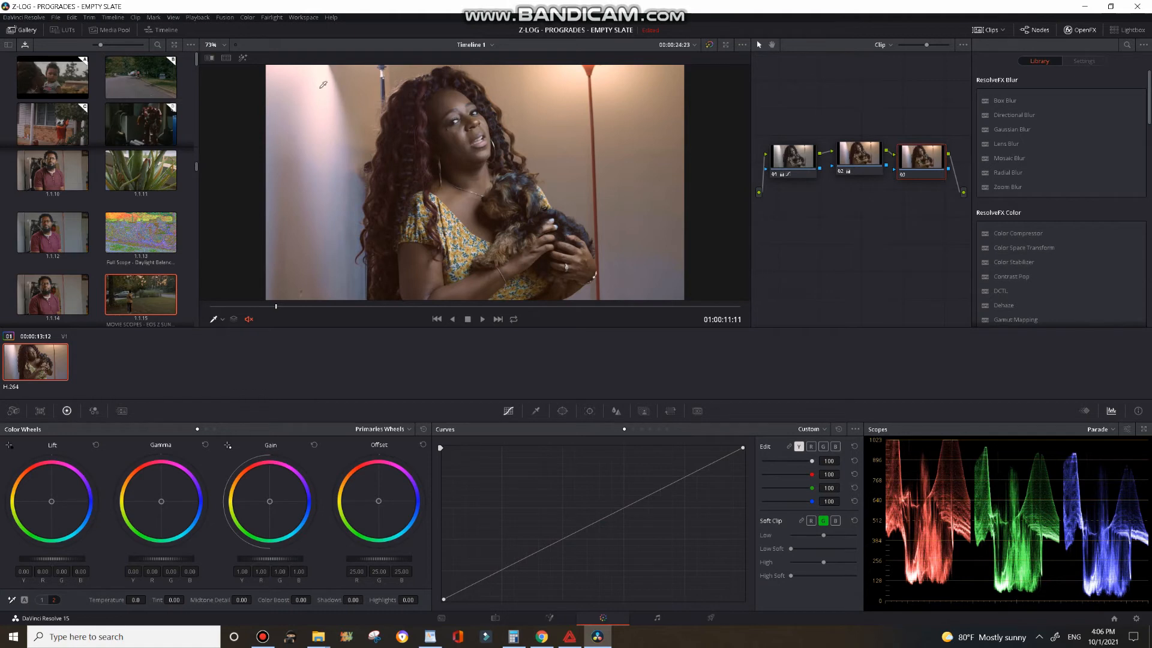
# Step: On node 01, pull the curve's white point down to soften the highlights
pyautogui.click(784, 158)
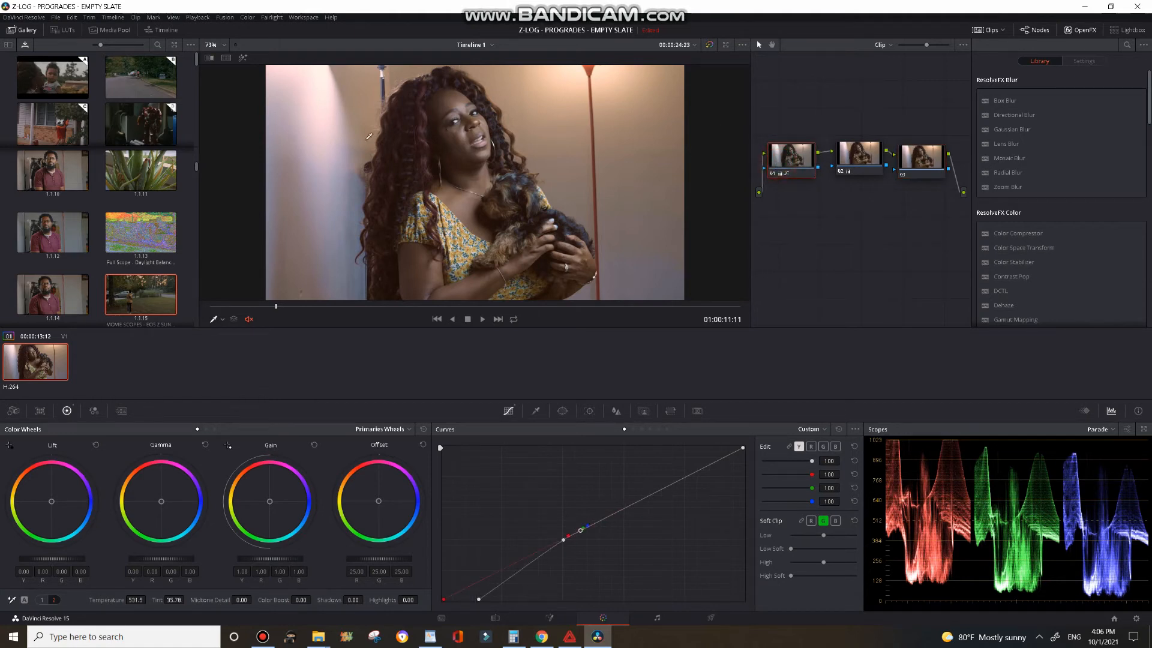
pyautogui.moveTo(743, 448); pyautogui.dragTo(746, 470)
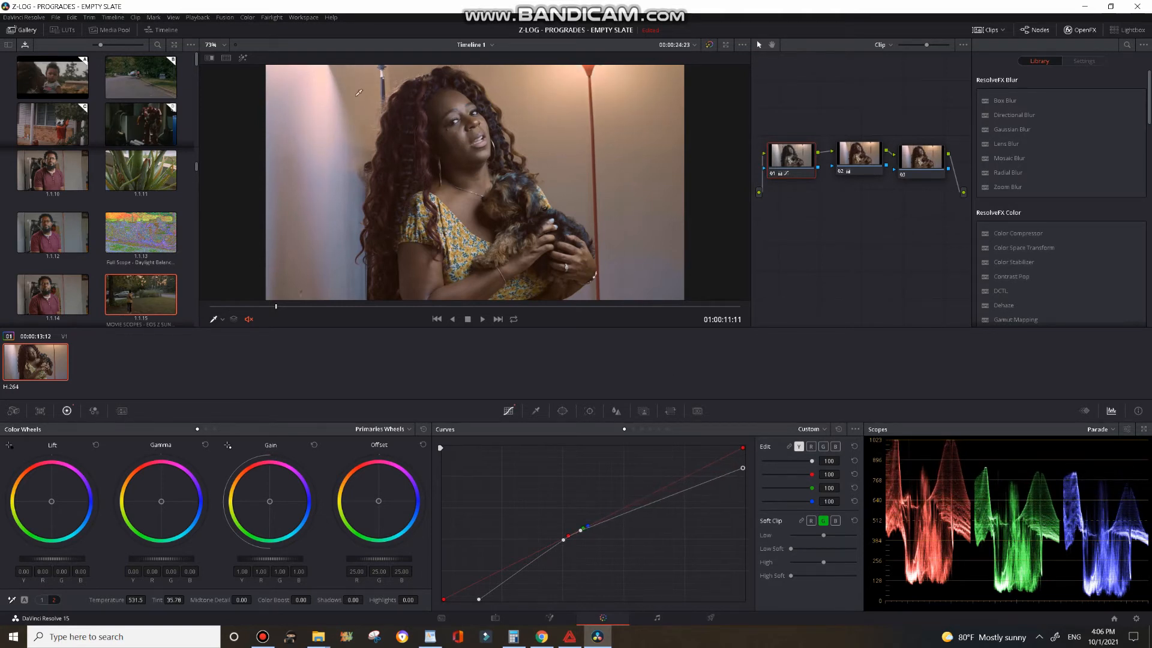
pyautogui.click(744, 468)
pyautogui.moveTo(743, 468)
pyautogui.mouseDown()
pyautogui.moveTo(744, 508)
pyautogui.moveTo(747, 433)
pyautogui.moveTo(707, 428)
pyautogui.moveTo(757, 435)
pyautogui.moveTo(757, 470)
pyautogui.mouseUp()
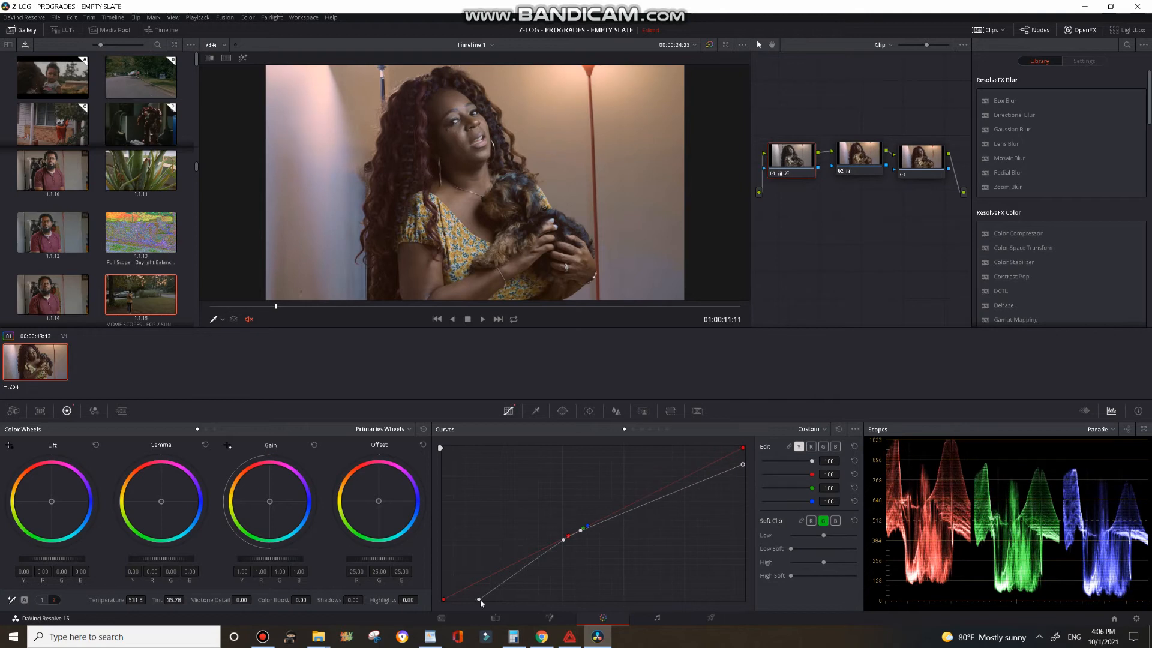
# Step: On node 01, nudge the curve's black point slightly to the right
pyautogui.moveTo(479, 600)
pyautogui.mouseDown()
pyautogui.moveTo(426, 597)
pyautogui.moveTo(487, 607)
pyautogui.moveTo(477, 603)
pyautogui.mouseUp()
# Step: Select node 03, switch Curves to Sat vs Sat, add a point, and pull the low-saturation end down to an output of about 0.13
pyautogui.click(856, 157)
pyautogui.click(898, 161)
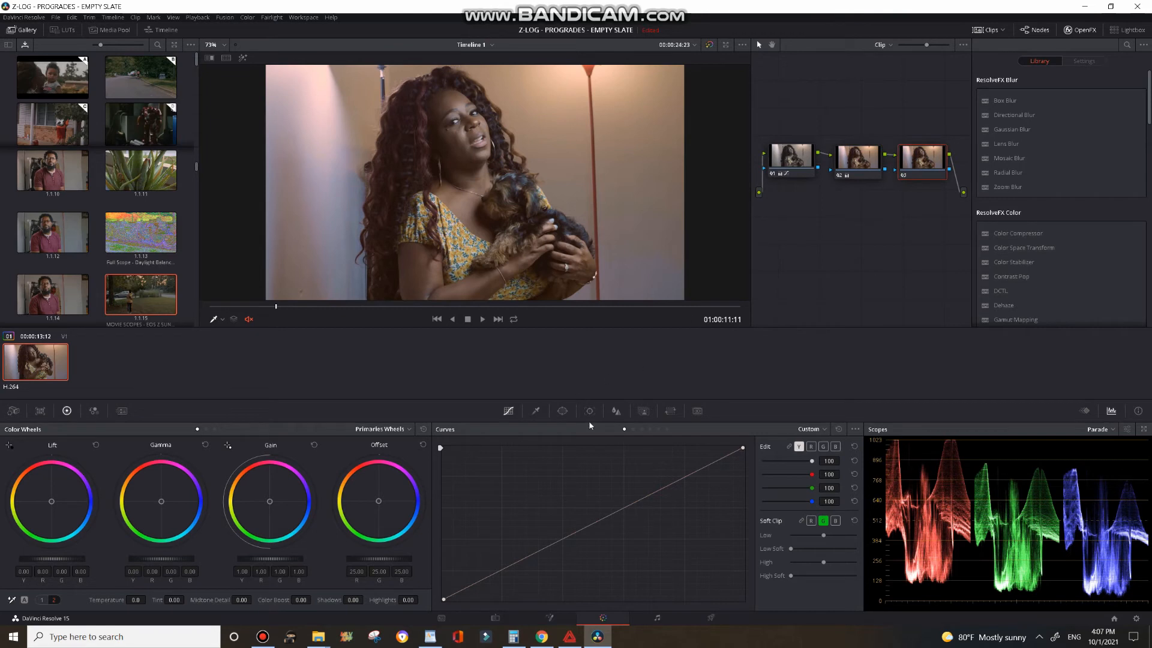
pyautogui.click(665, 430)
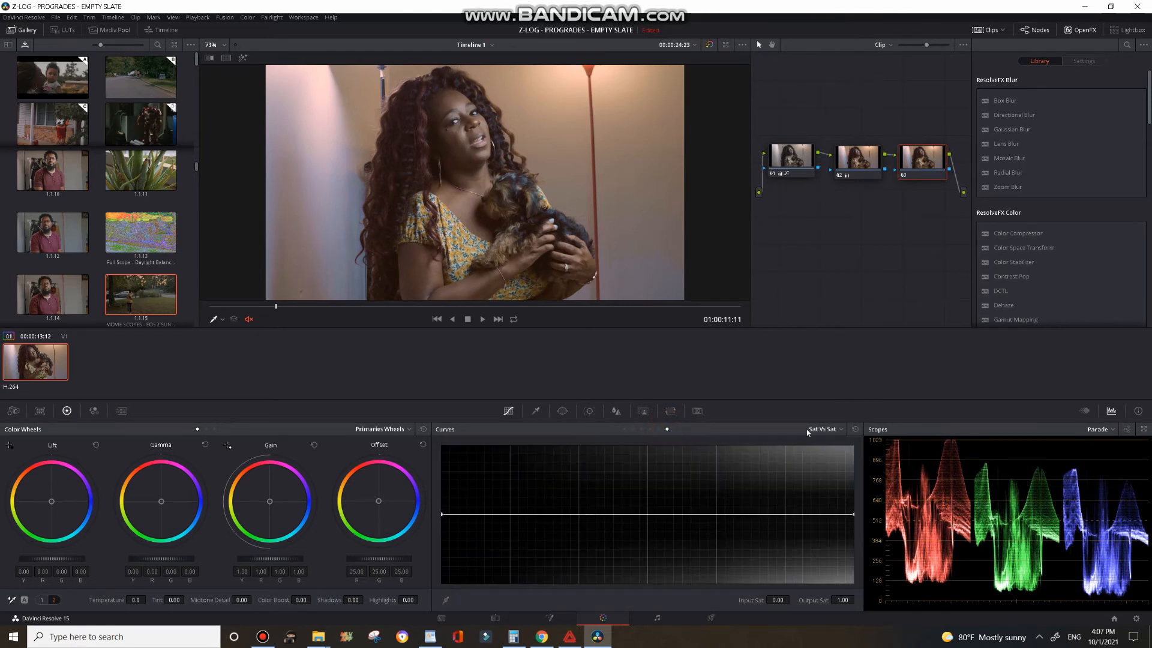
pyautogui.click(842, 430)
pyautogui.click(832, 489)
pyautogui.click(511, 515)
pyautogui.moveTo(442, 516); pyautogui.dragTo(446, 565)
# Step: Play back the clip with node 01 selected to review the saturation curve's effect on the grade
pyautogui.click(482, 321)
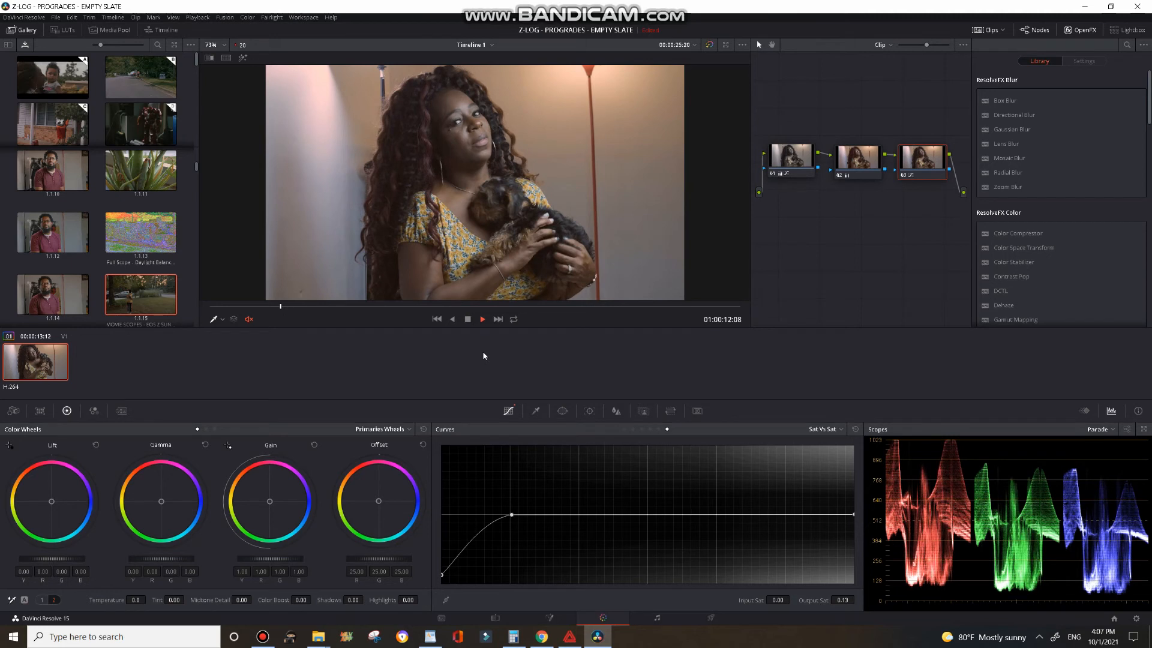
pyautogui.press('space')
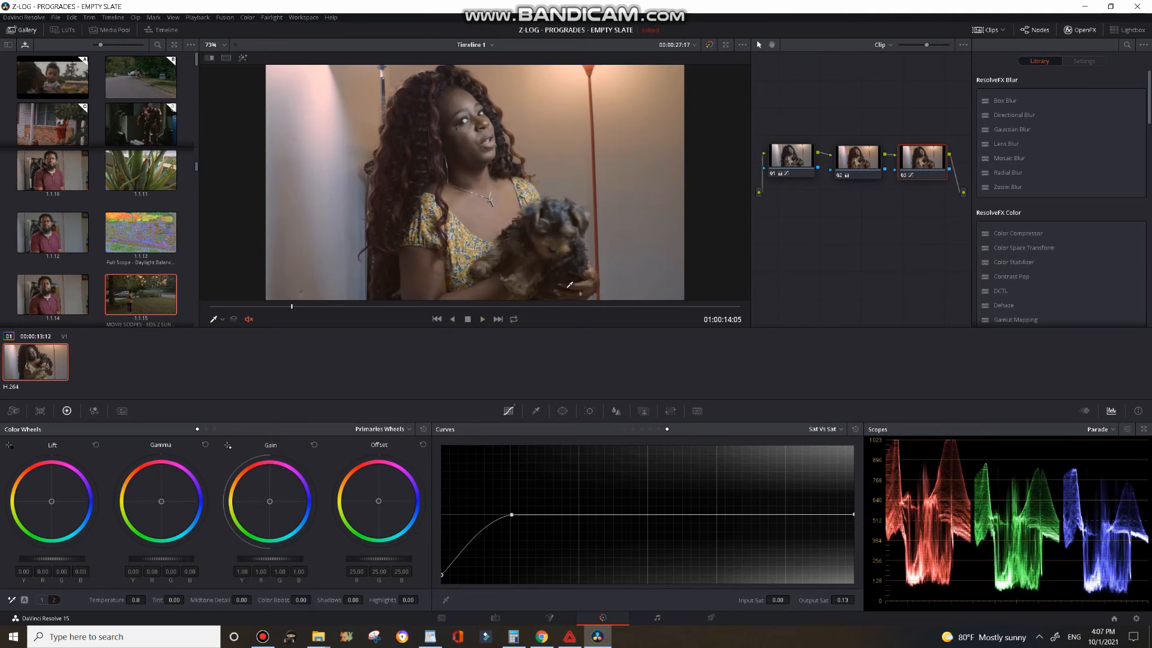
pyautogui.click(795, 166)
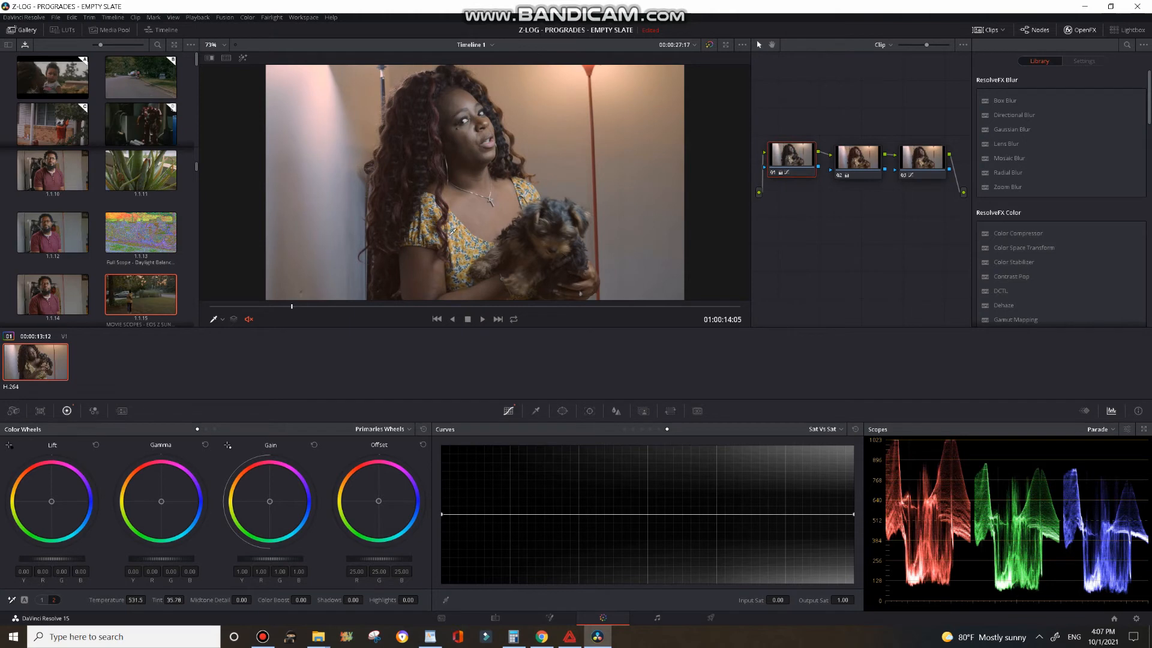
pyautogui.click(263, 637)
pyautogui.click(263, 637)
pyautogui.click(481, 322)
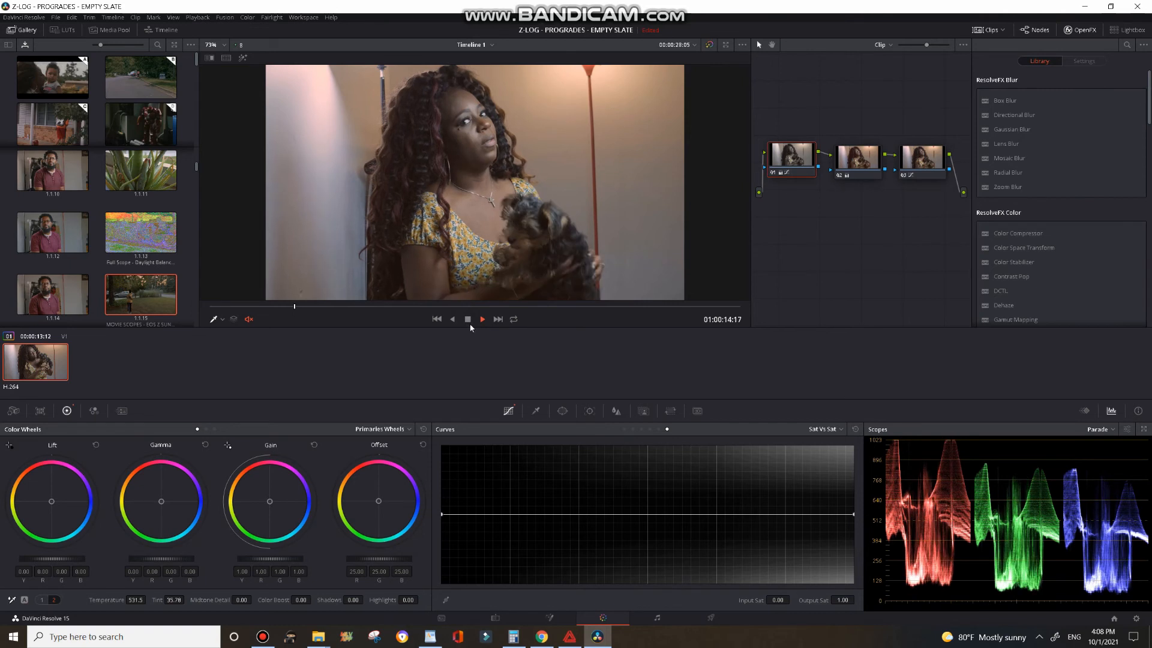
pyautogui.click(467, 320)
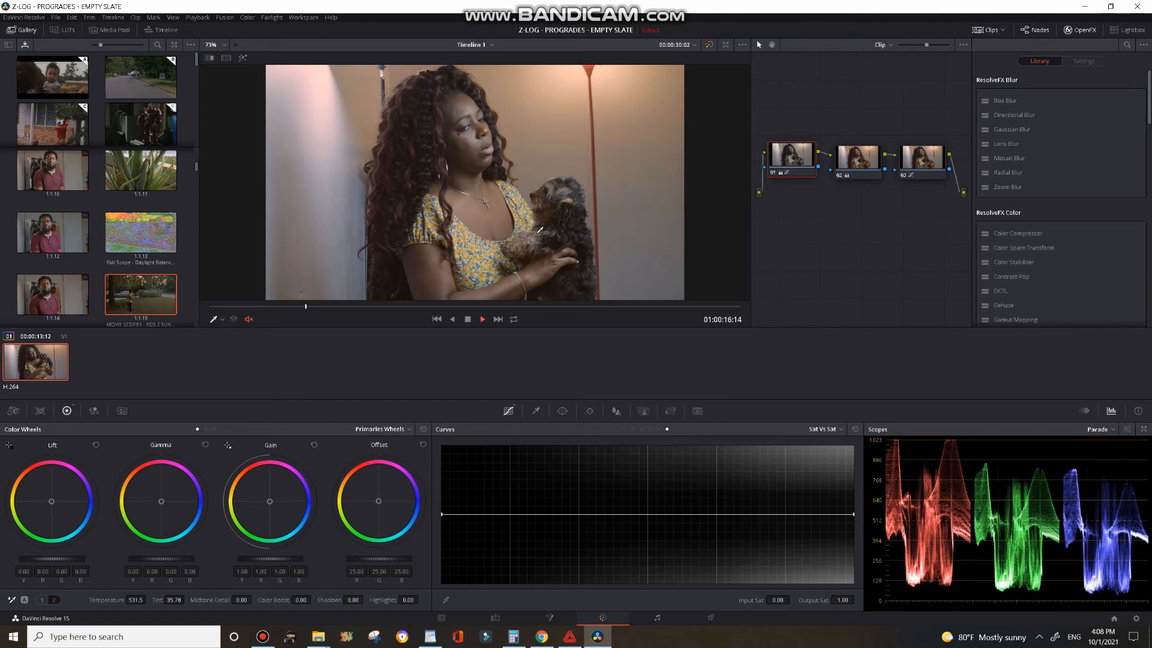
pyautogui.press('space')
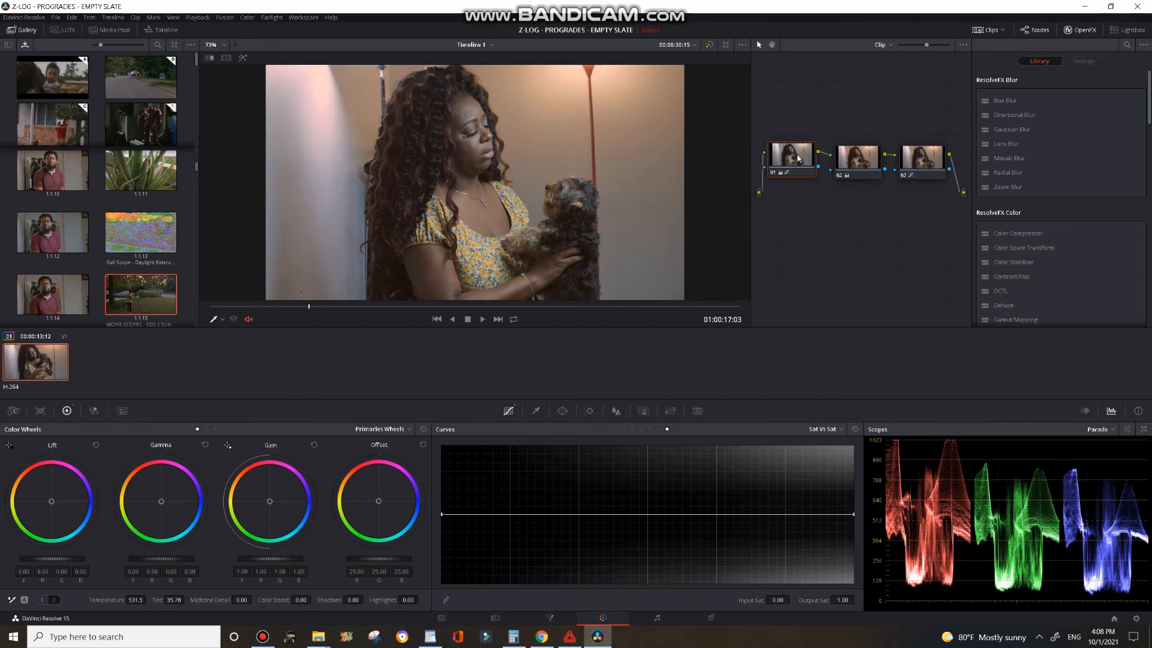
# Step: Select node 03, return Curves to Custom, and set its Color Boost to 19.50
pyautogui.moveTo(795, 165); pyautogui.dragTo(791, 171)
pyautogui.click(908, 170)
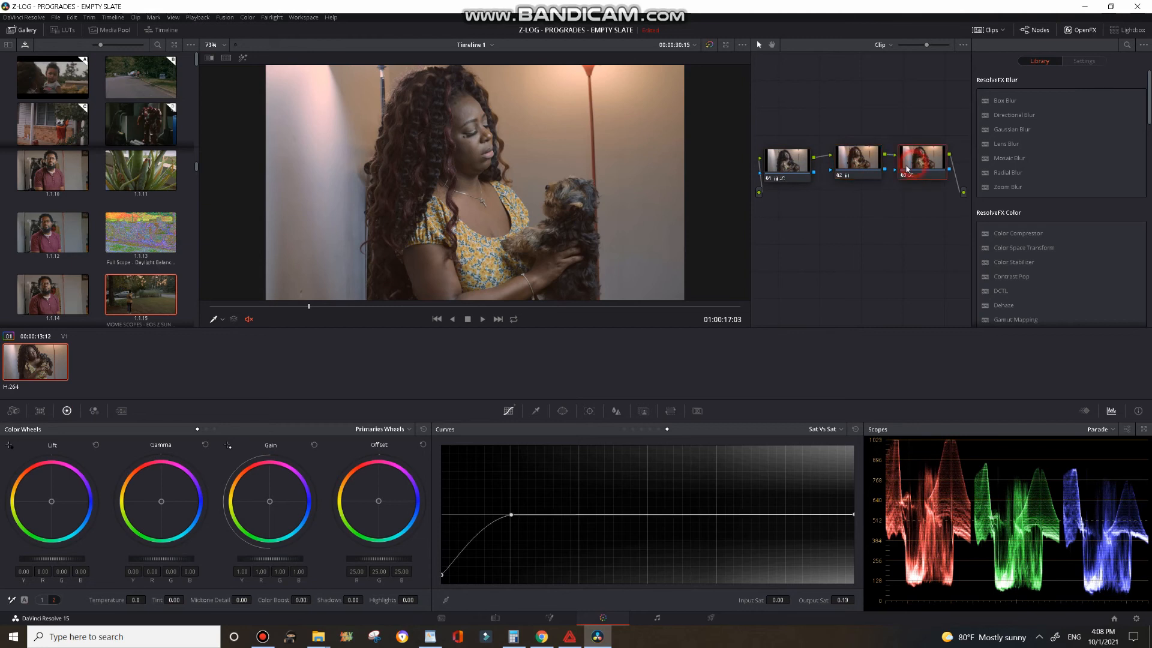
pyautogui.click(625, 429)
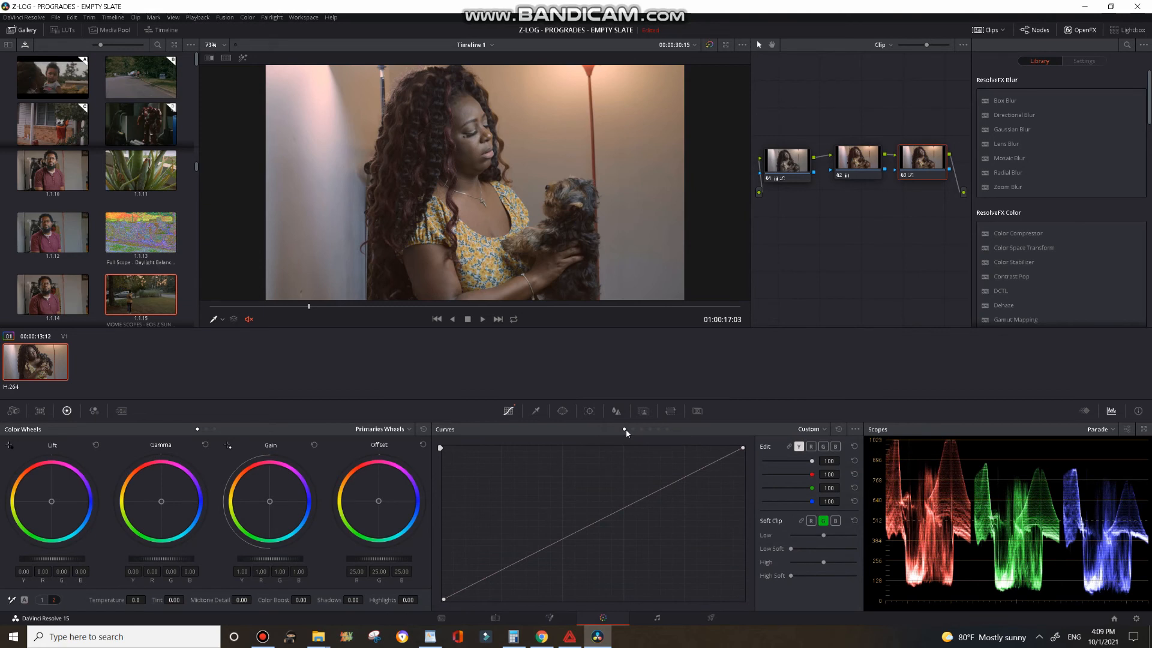
pyautogui.moveTo(300, 600); pyautogui.dragTo(313, 600)
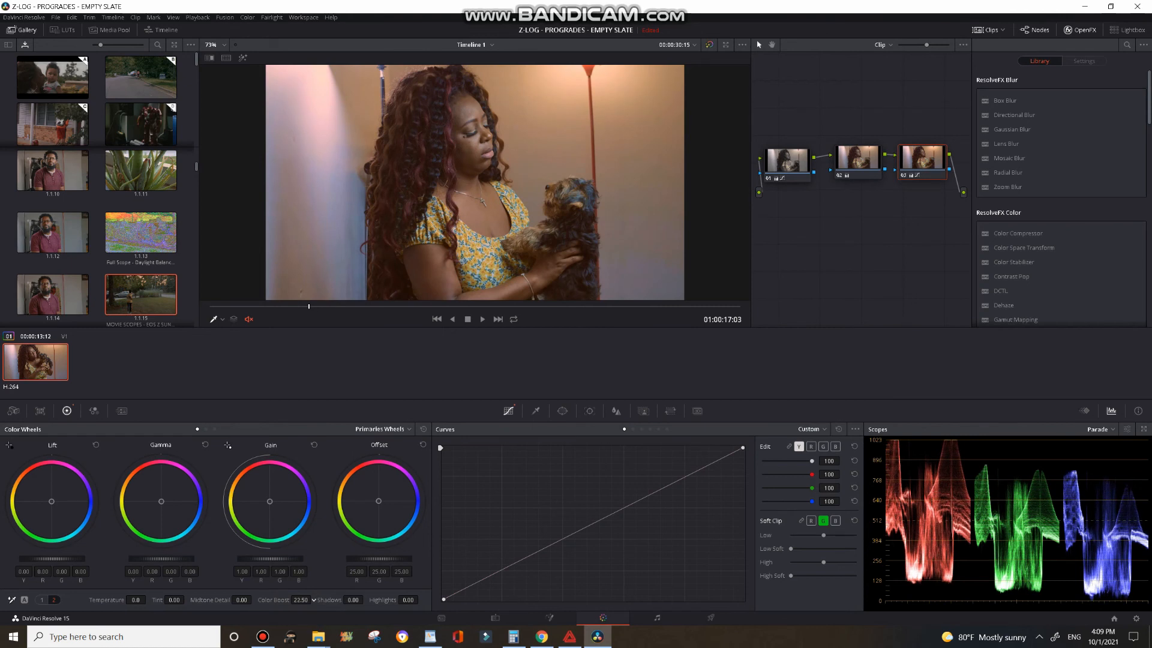
pyautogui.moveTo(316, 600); pyautogui.dragTo(314, 600)
# Step: Play back the clip briefly to review the Color Boost adjustment
pyautogui.press('space')
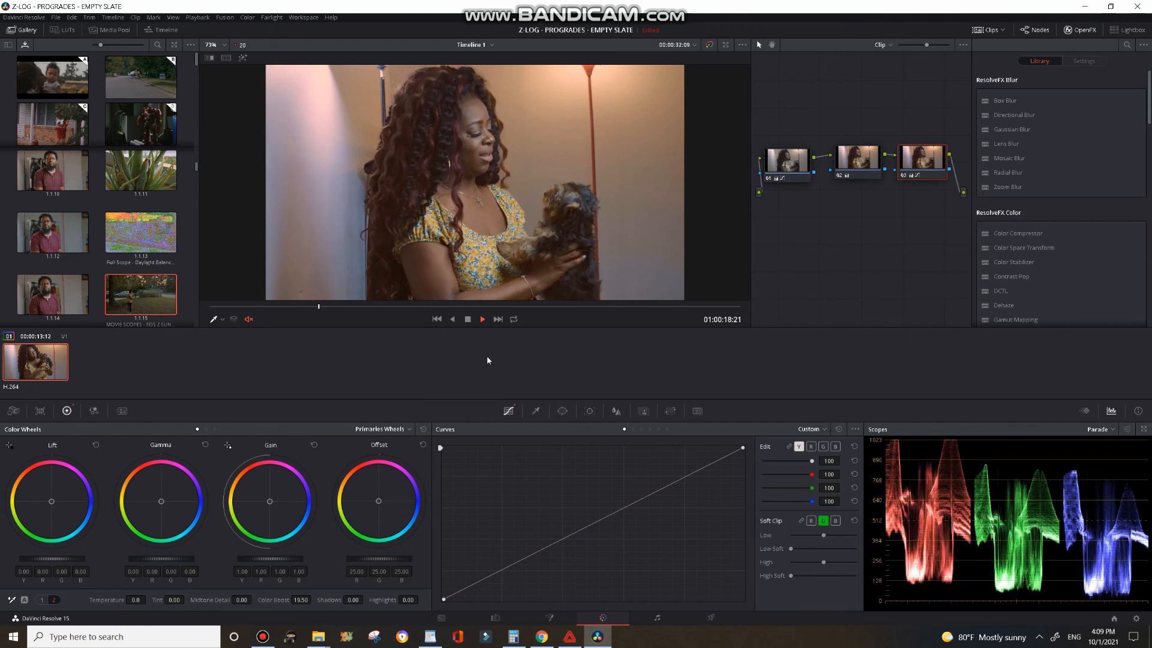
pyautogui.press('space')
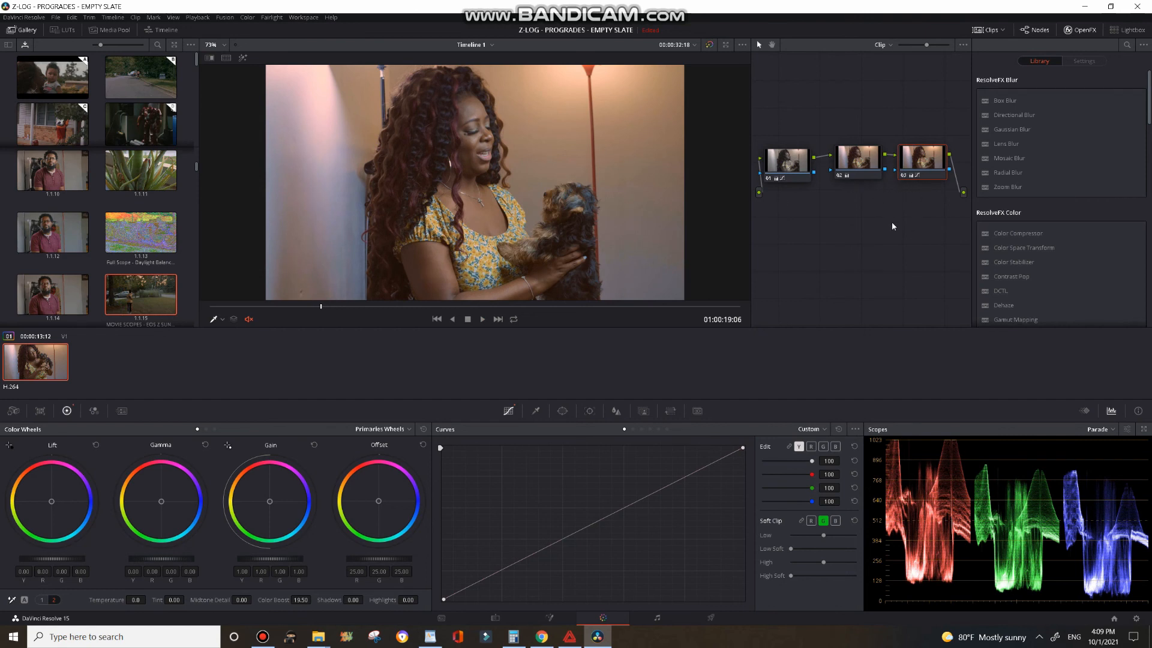
# Step: Add an outside node 04 and, in its Sat vs Sat curve, add a point and pull the low end down to about 0.52
pyautogui.hotkey('alt', 'o')
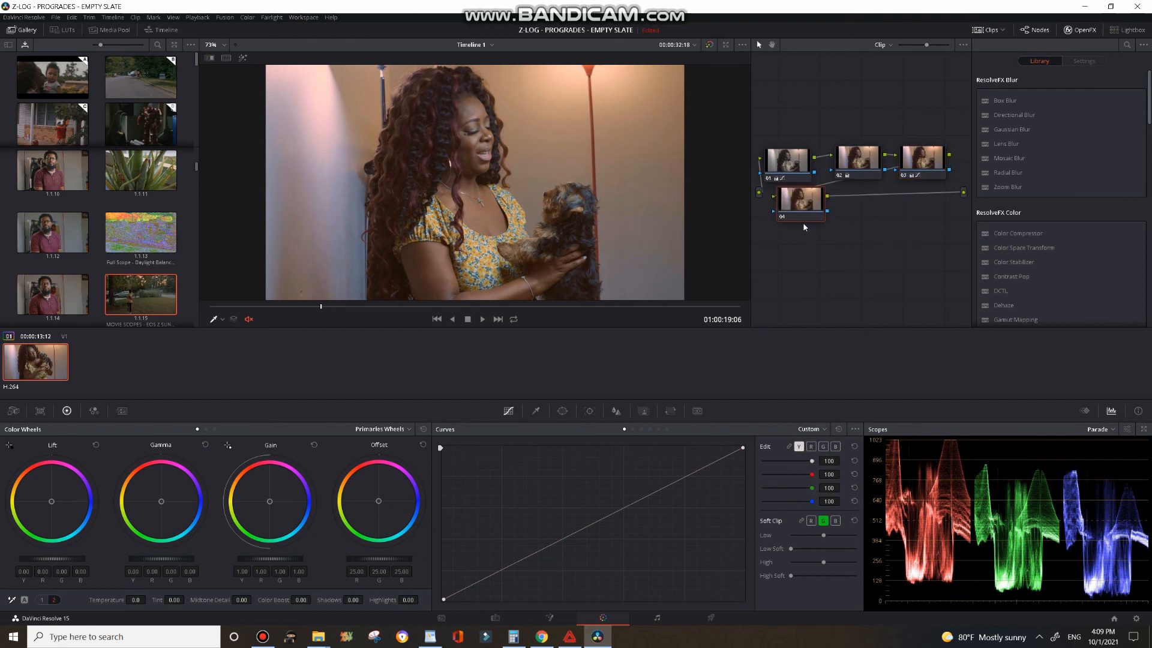
pyautogui.moveTo(798, 211); pyautogui.dragTo(804, 211)
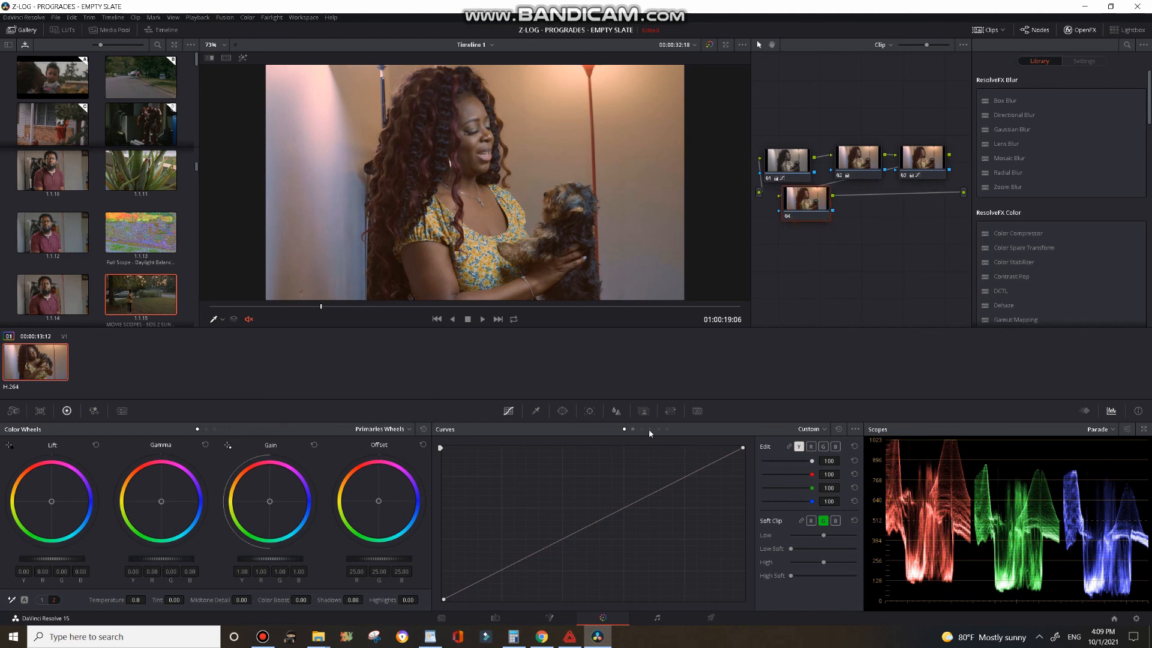
pyautogui.click(667, 429)
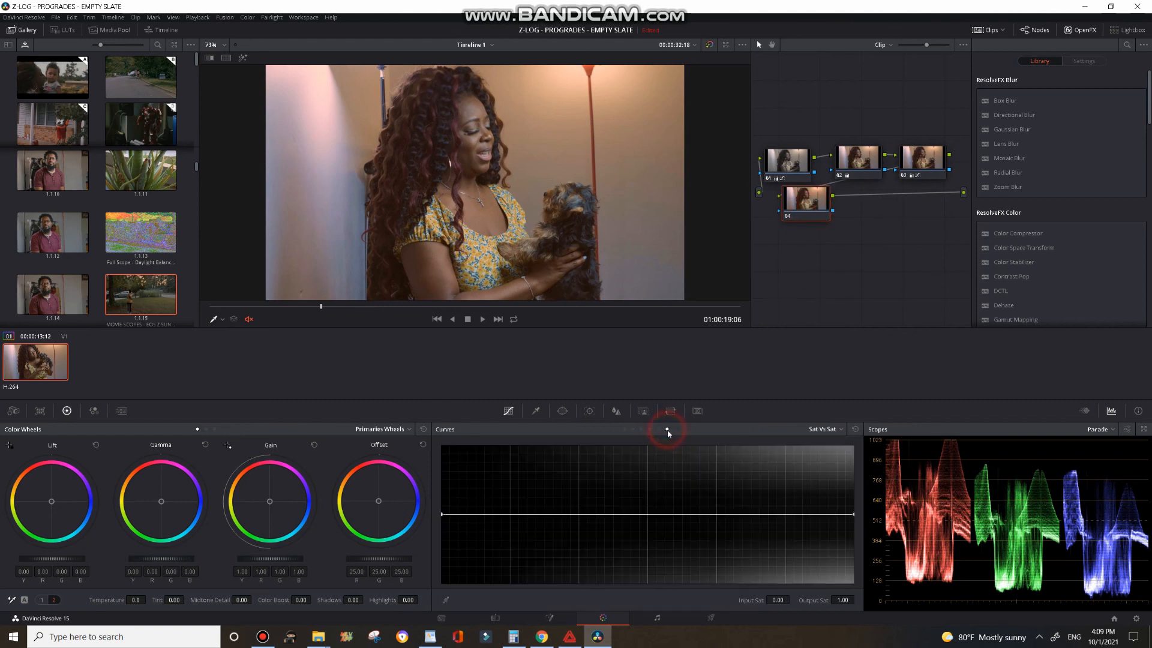
pyautogui.click(509, 514)
pyautogui.click(826, 429)
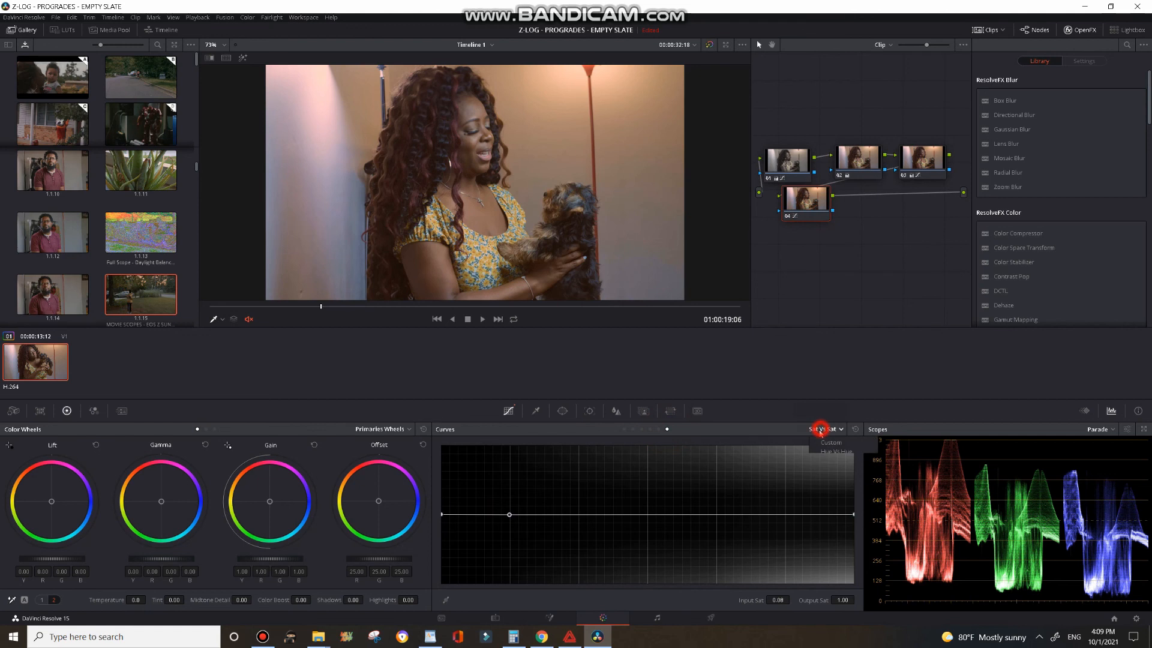
pyautogui.click(778, 400)
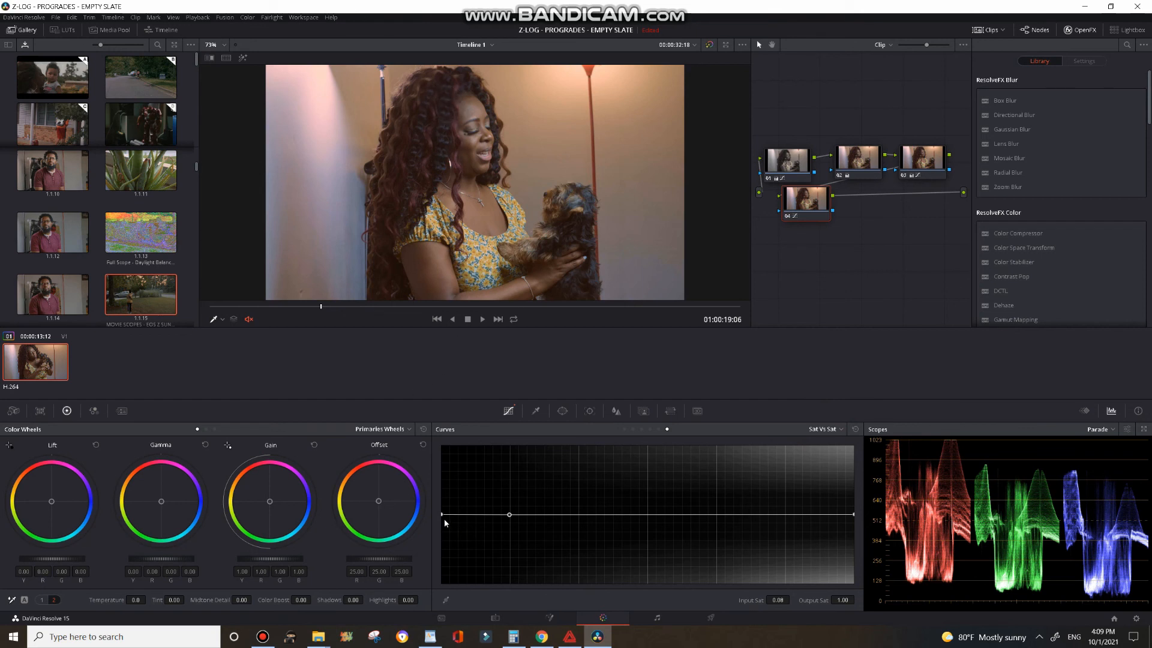
pyautogui.moveTo(442, 514); pyautogui.dragTo(441, 550)
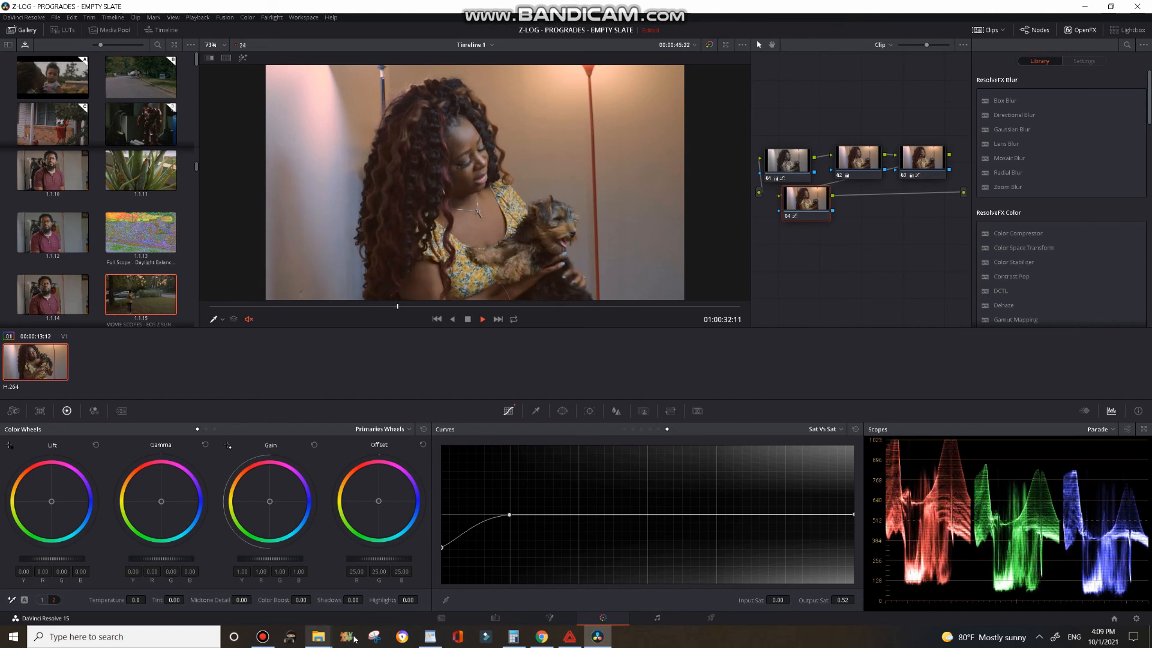
pyautogui.click(467, 319)
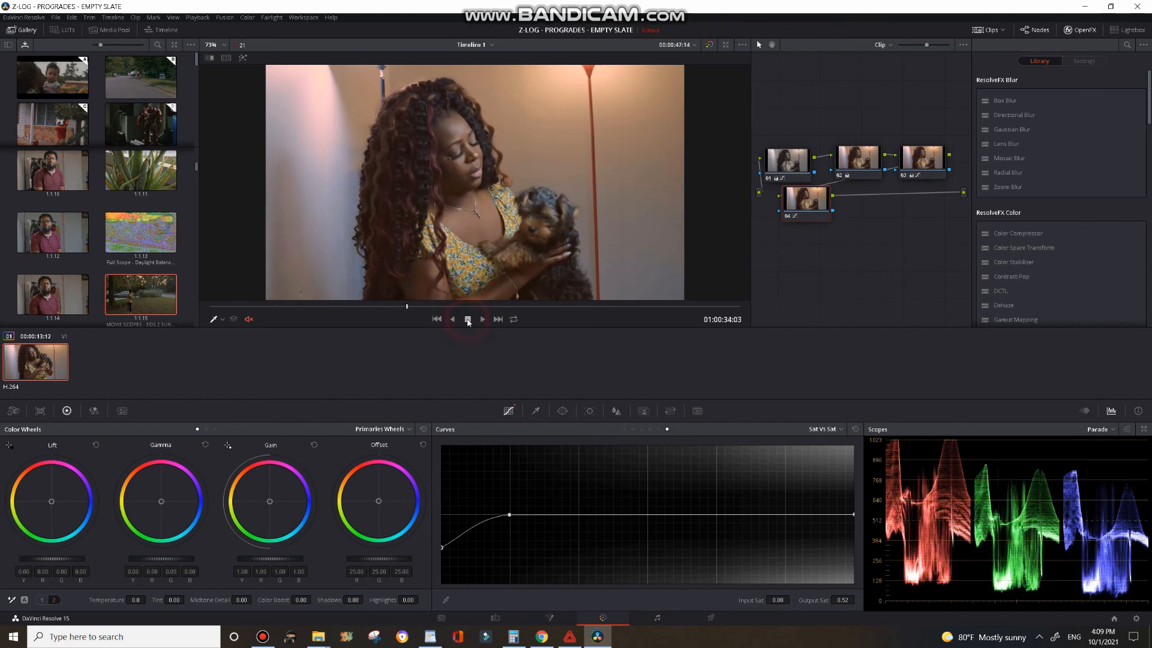